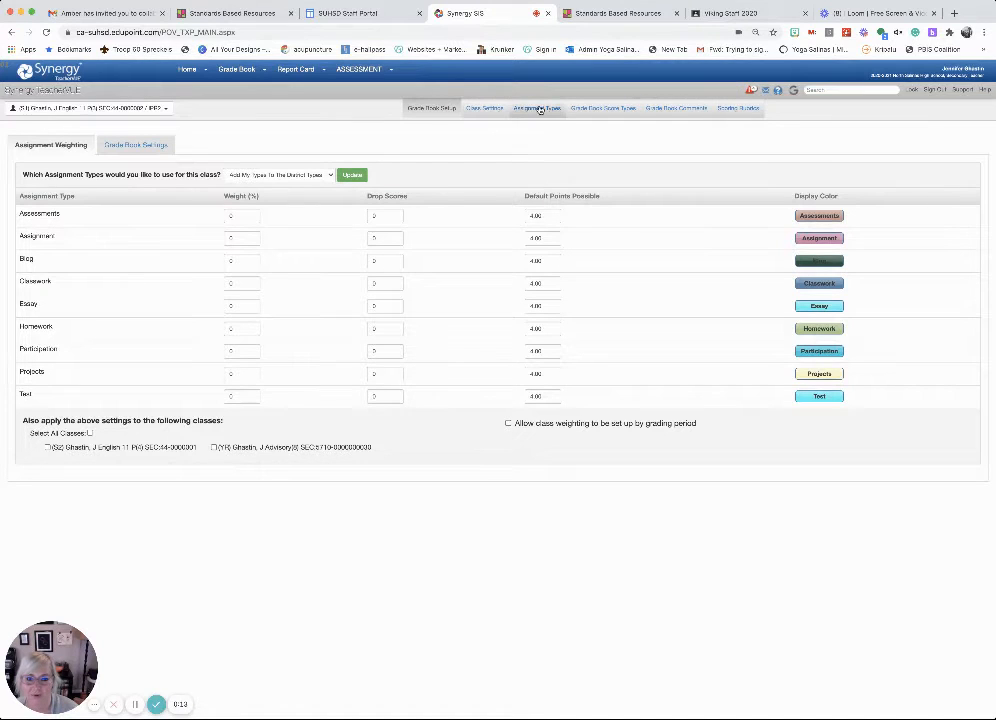
# Show the grade book score types and duplicate the district-wide 4 Point Scale.
pyautogui.click(592, 112)
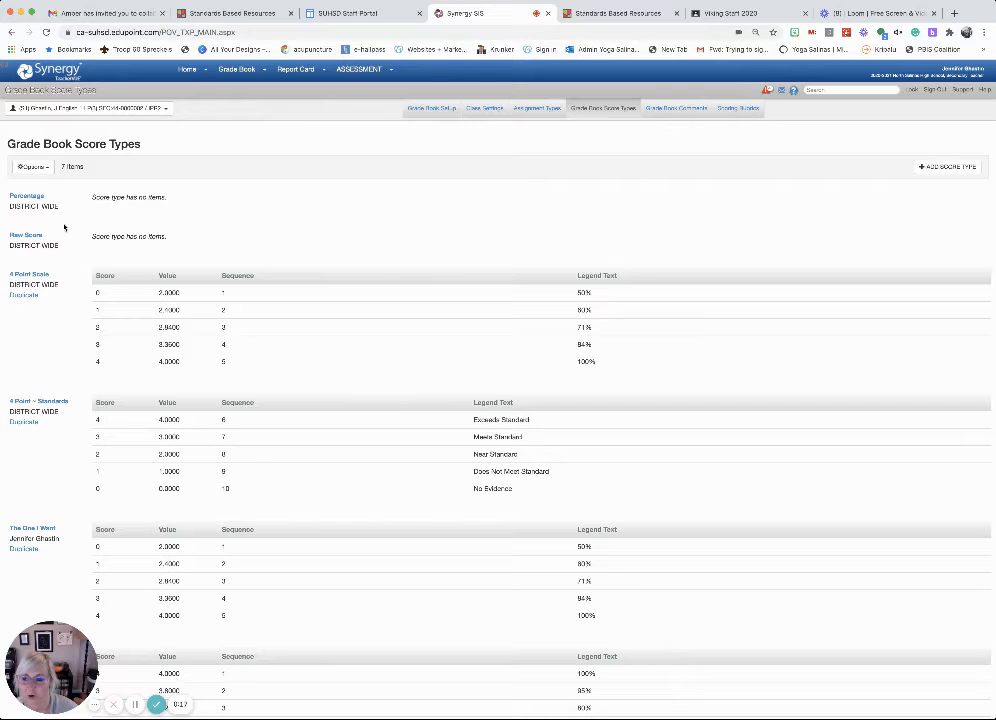
pyautogui.scroll(-1, 50, 212)
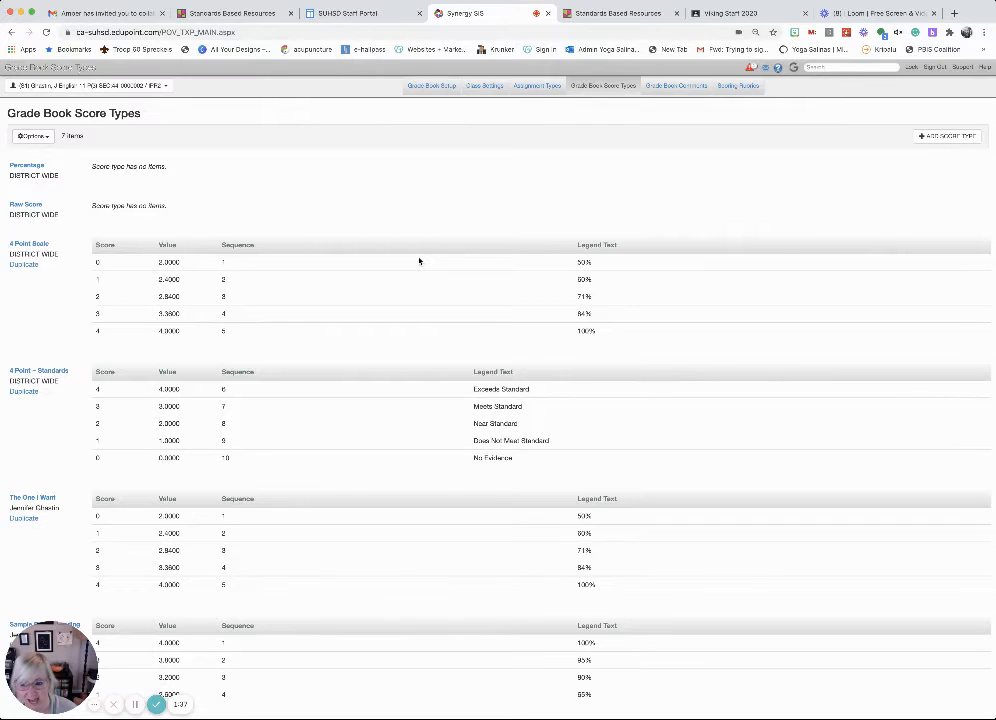
pyautogui.click(22, 266)
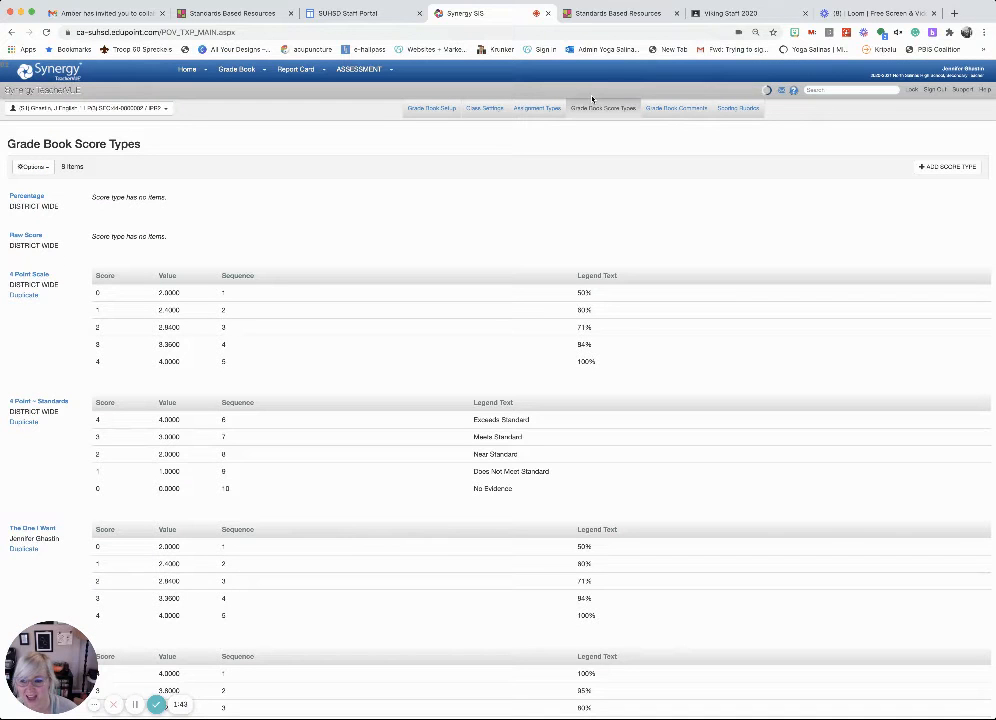
# Open the duplicated 4 Point Scale (copy) and make its score details editable.
pyautogui.scroll(-2, 268, 404)
pyautogui.scroll(-6, 268, 404)
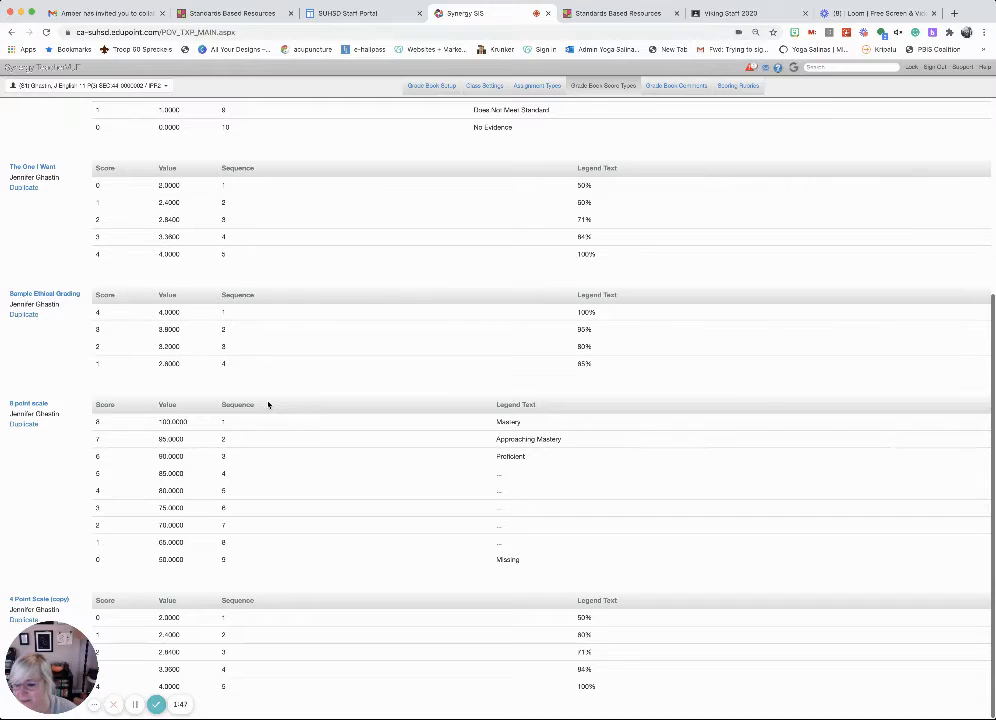
pyautogui.click(48, 600)
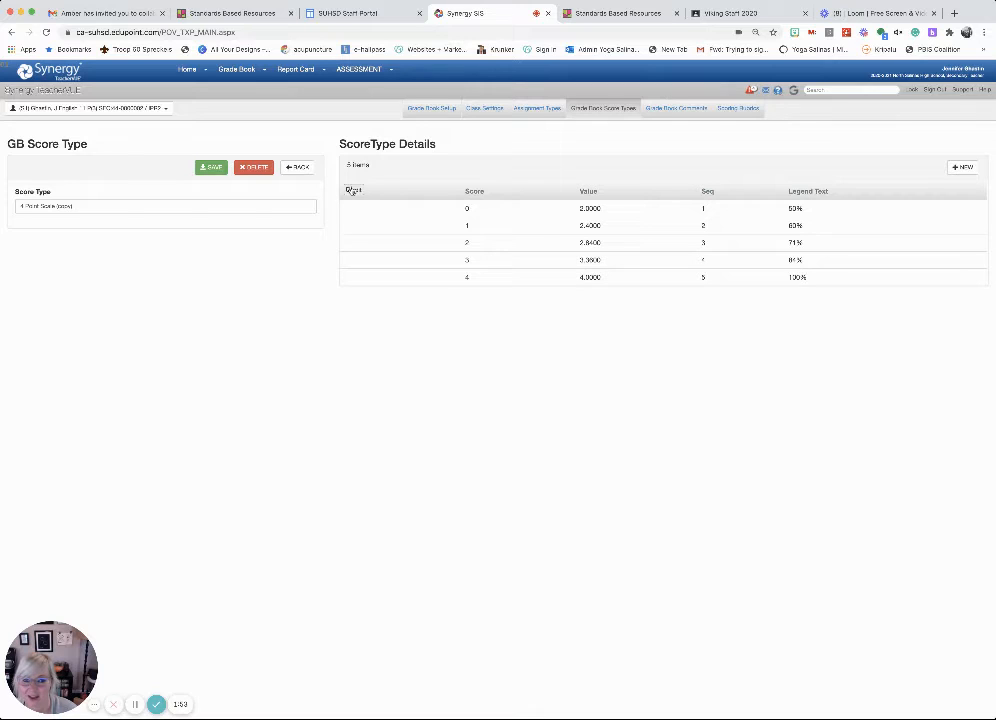
pyautogui.click(353, 190)
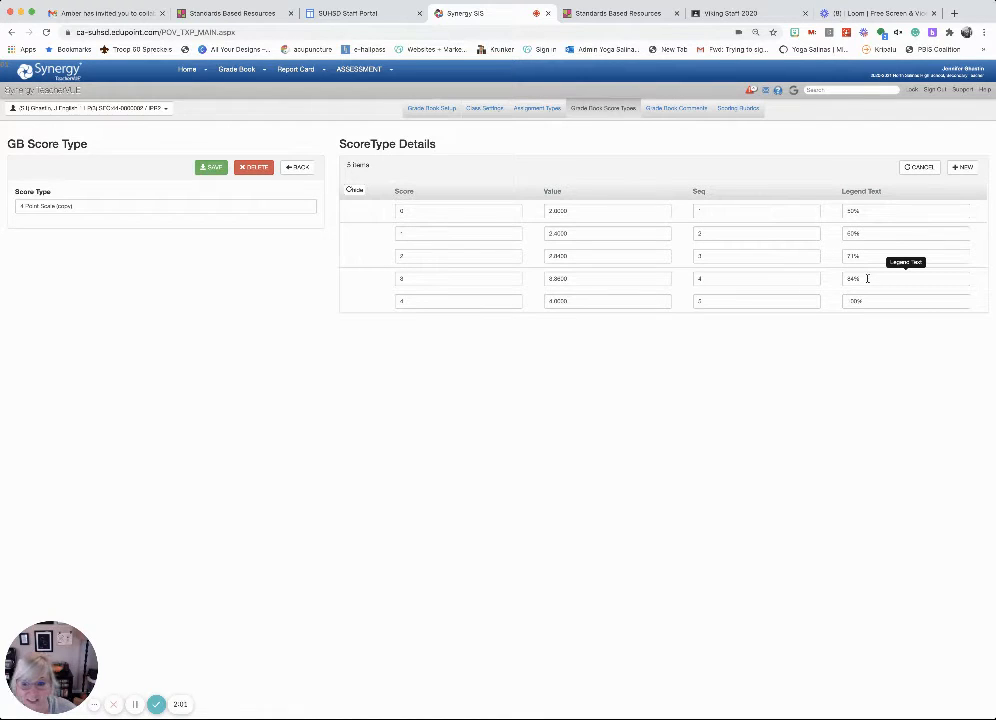
# Try to rename the duplicated score type as 4 Point Scale Semester 2.
pyautogui.click(60, 207)
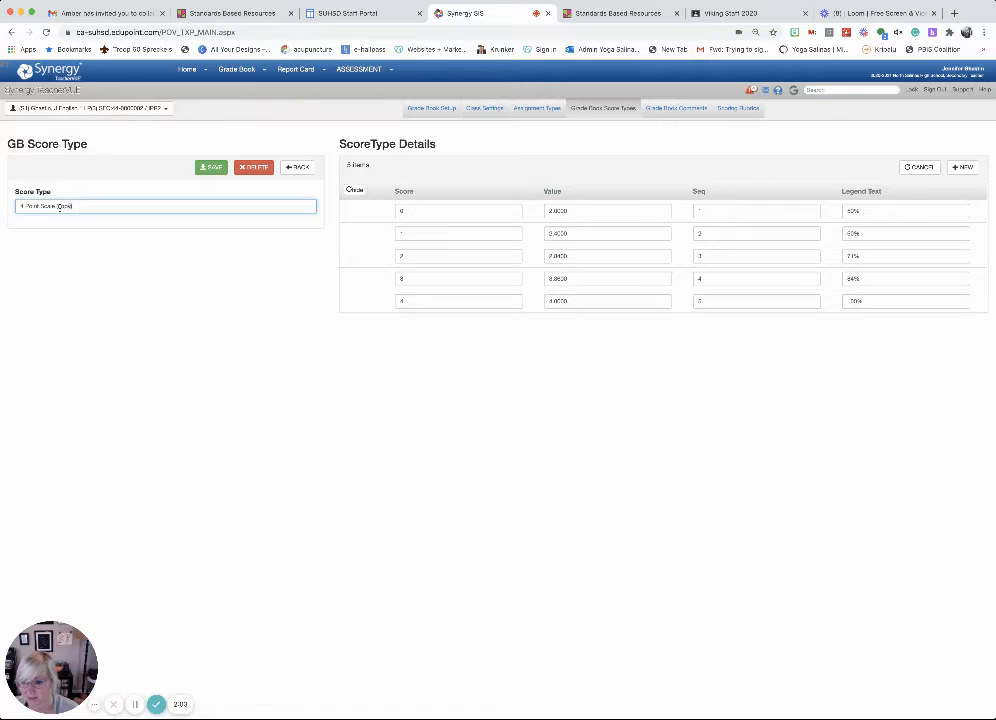
pyautogui.moveTo(73, 207); pyautogui.dragTo(27, 206)
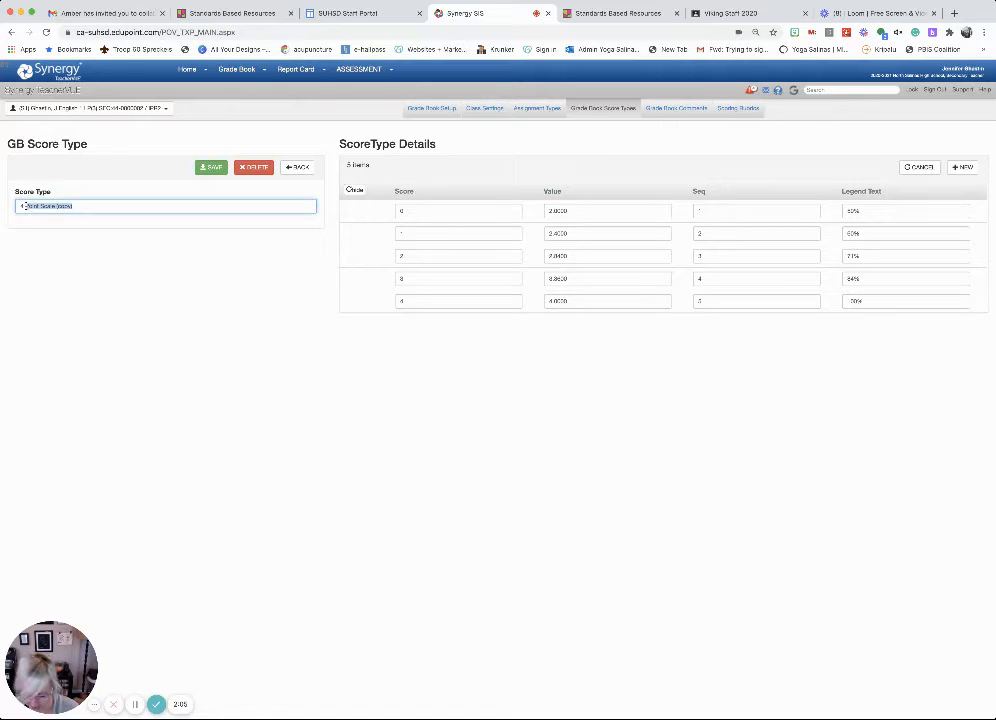
pyautogui.write('Modified')
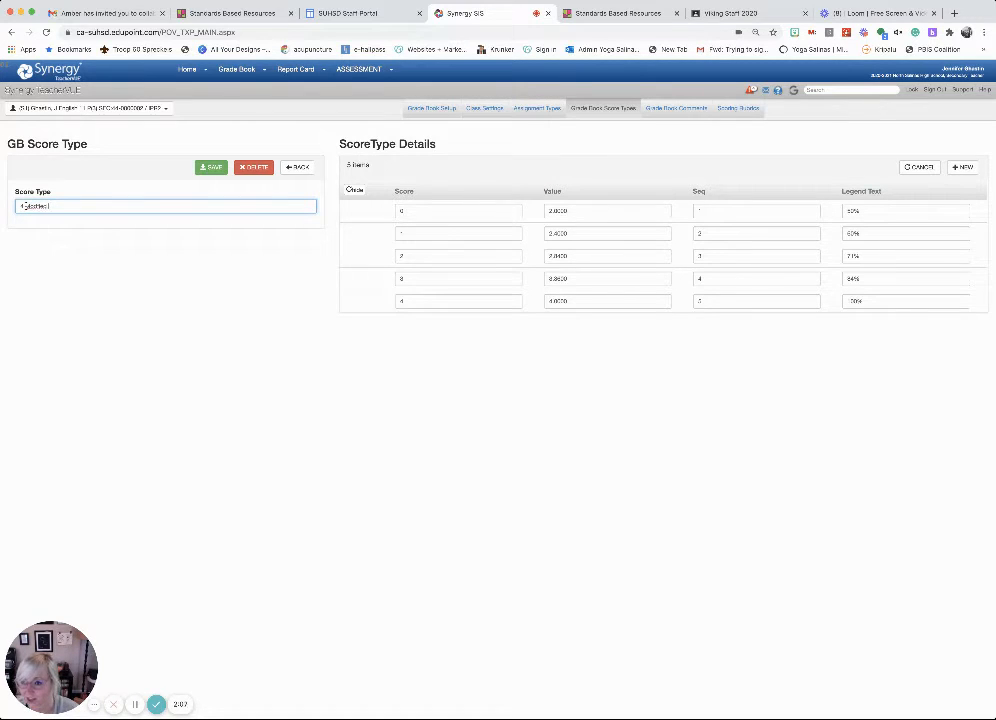
pyautogui.press('BackSpace')
pyautogui.press('BackSpace')
pyautogui.press('BackSpace')
pyautogui.press('BackSpace')
pyautogui.press('BackSpace')
pyautogui.press('BackSpace')
pyautogui.press('BackSpace')
pyautogui.press('BackSpace')
pyautogui.press('BackSpace')
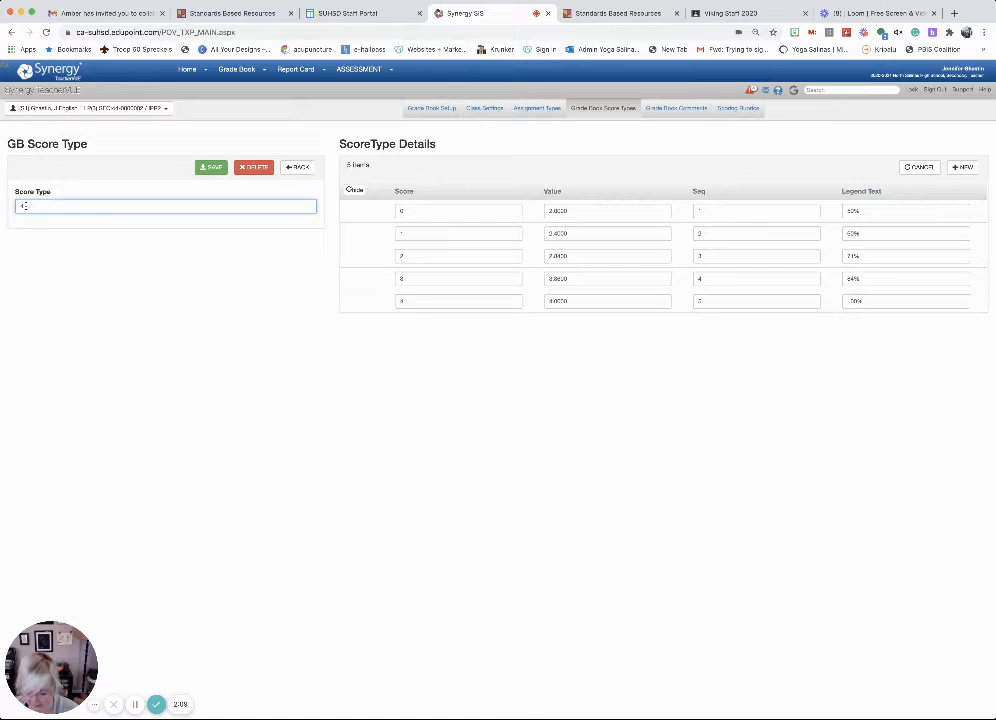
pyautogui.write('Point Scale')
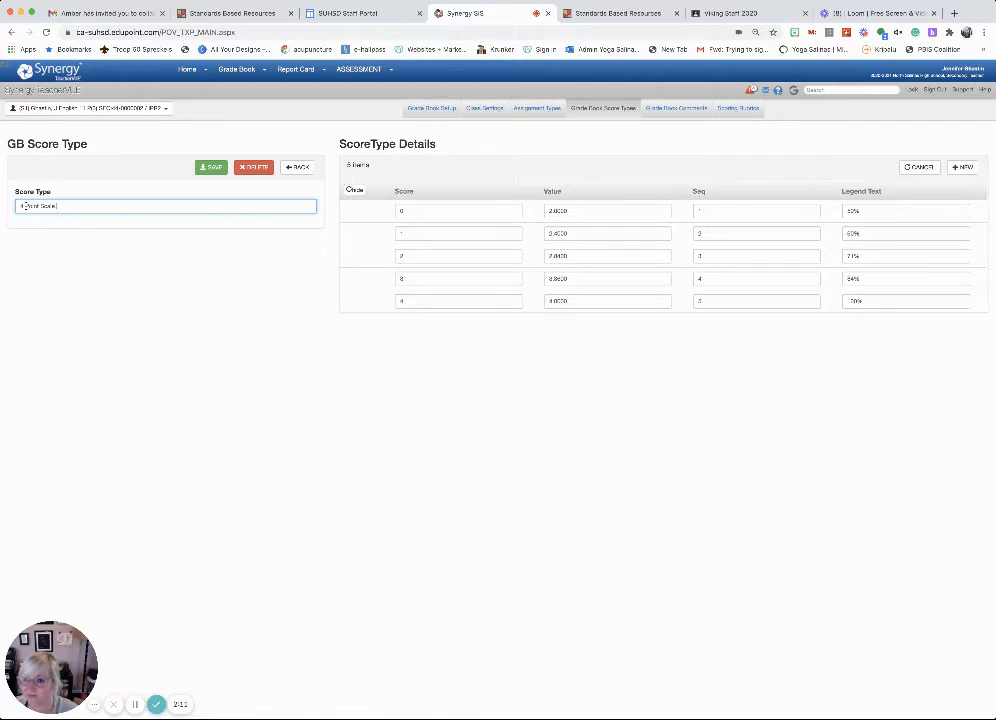
pyautogui.write(' Semest')
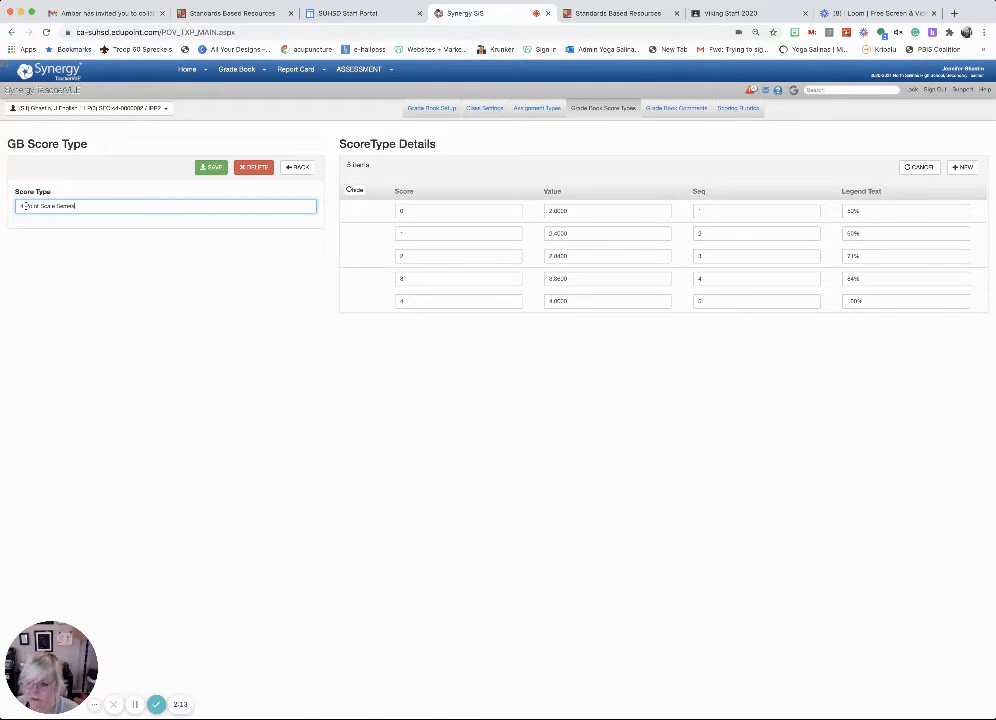
pyautogui.write('er 2')
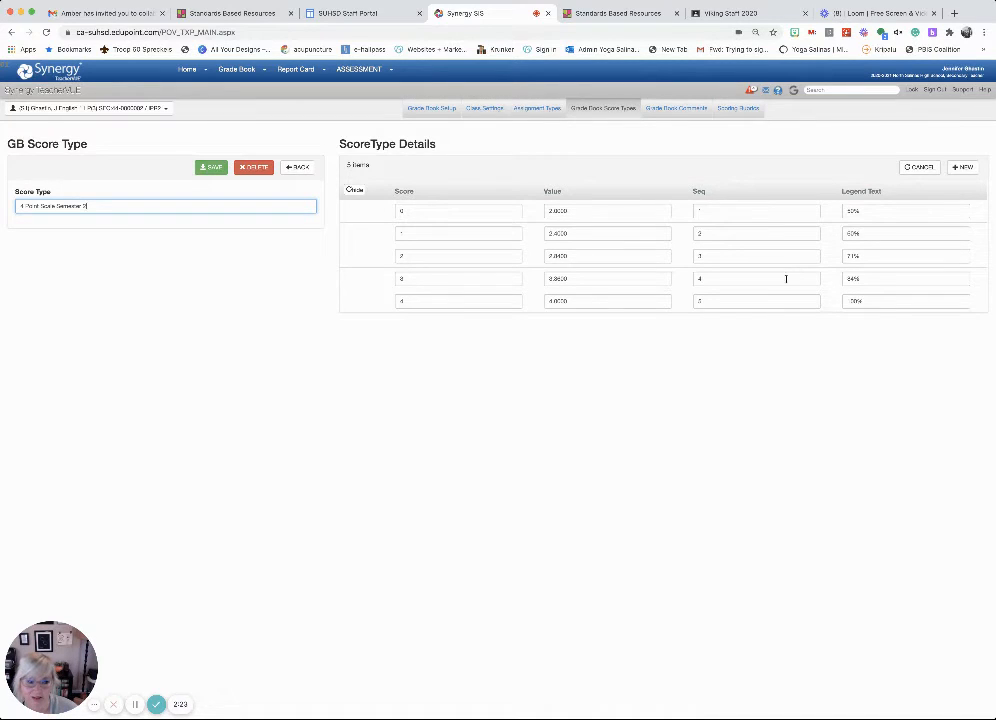
# For score 3 in the duplicated scale, set the value to 3.8 and the legend text to 95%.
pyautogui.click(572, 277)
pyautogui.press('BackSpace')
pyautogui.press('BackSpace')
pyautogui.press('BackSpace')
pyautogui.press('BackSpace')
pyautogui.press('BackSpace')
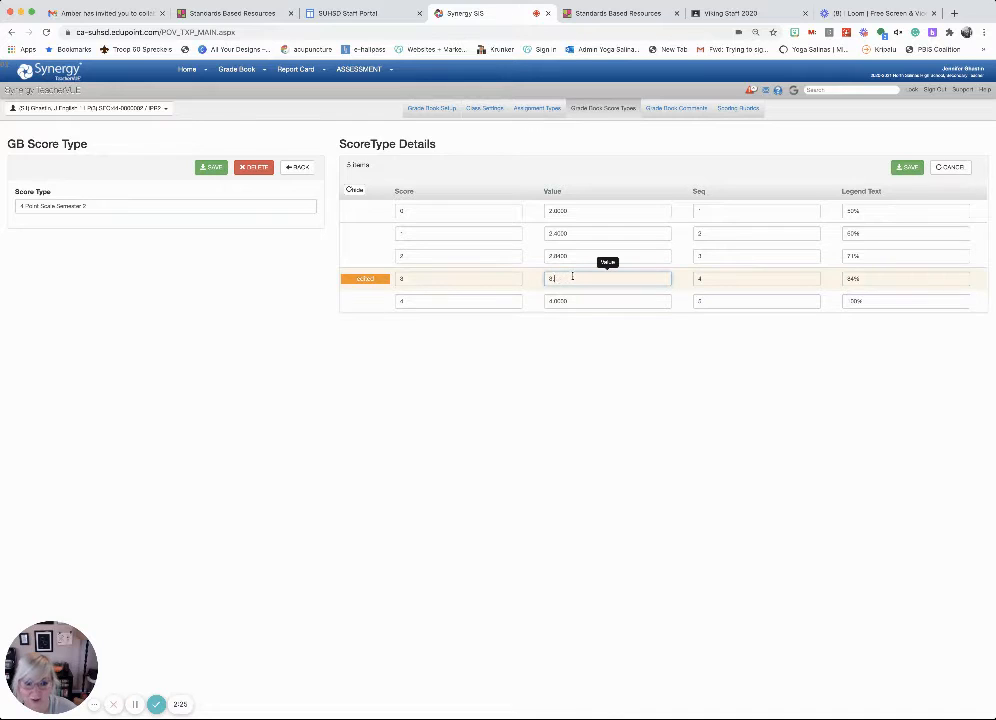
pyautogui.write('.8')
pyautogui.click(845, 279)
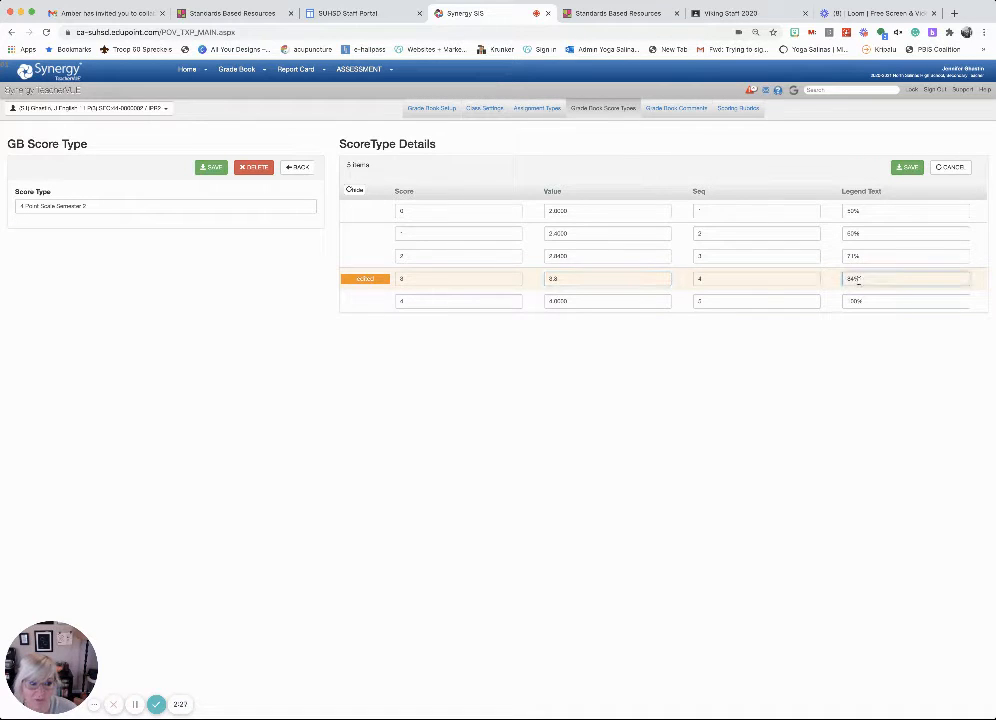
pyautogui.write('8')
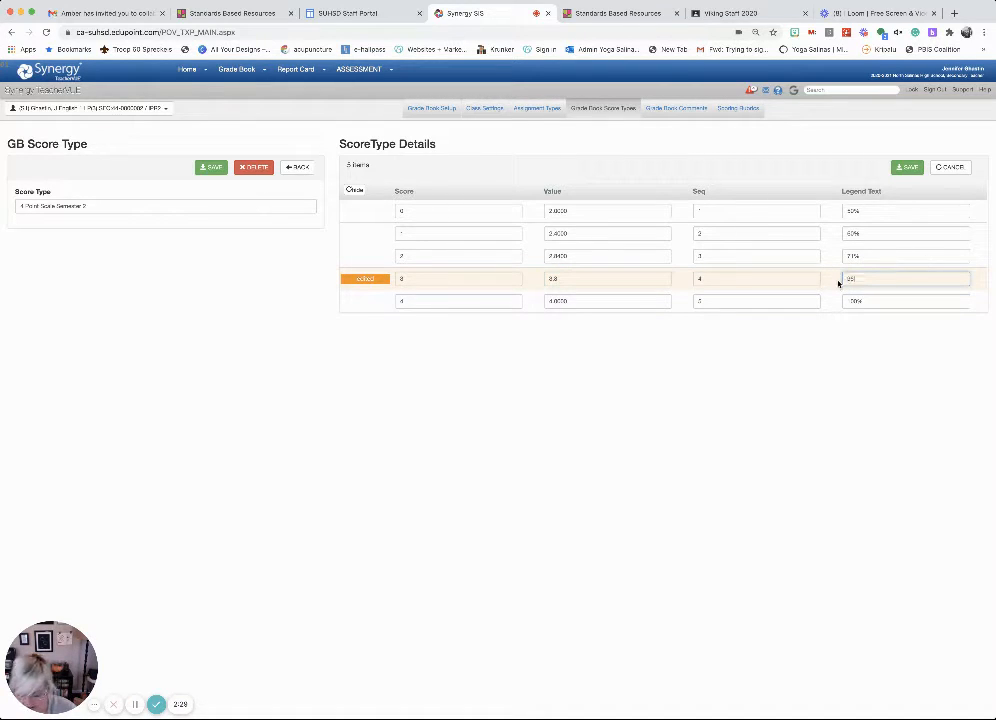
pyautogui.write('5')
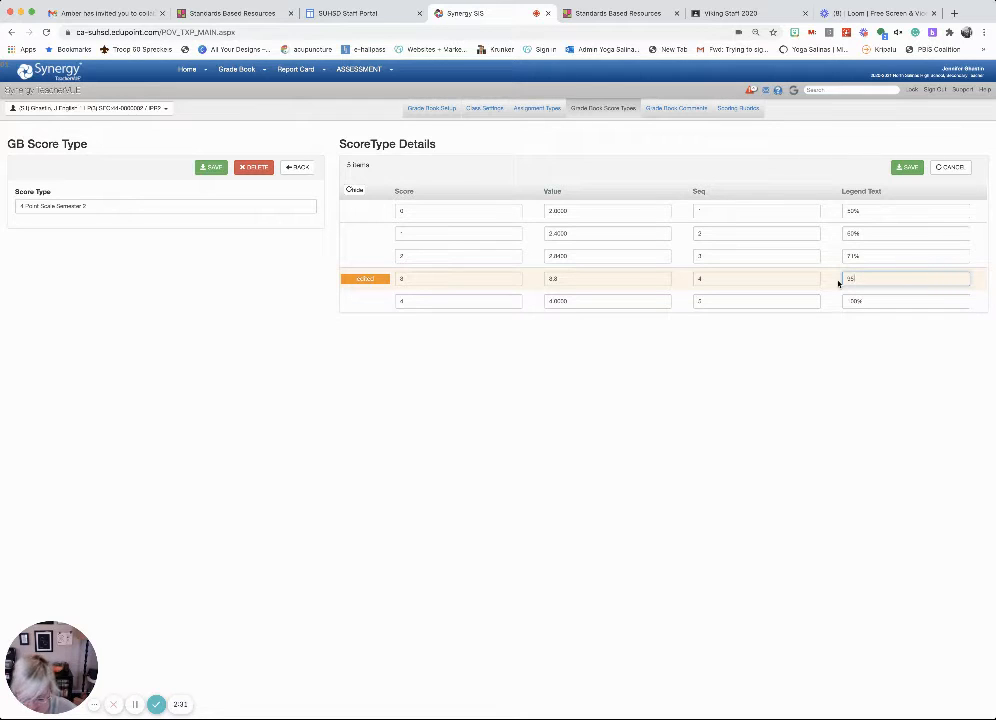
pyautogui.write('%')
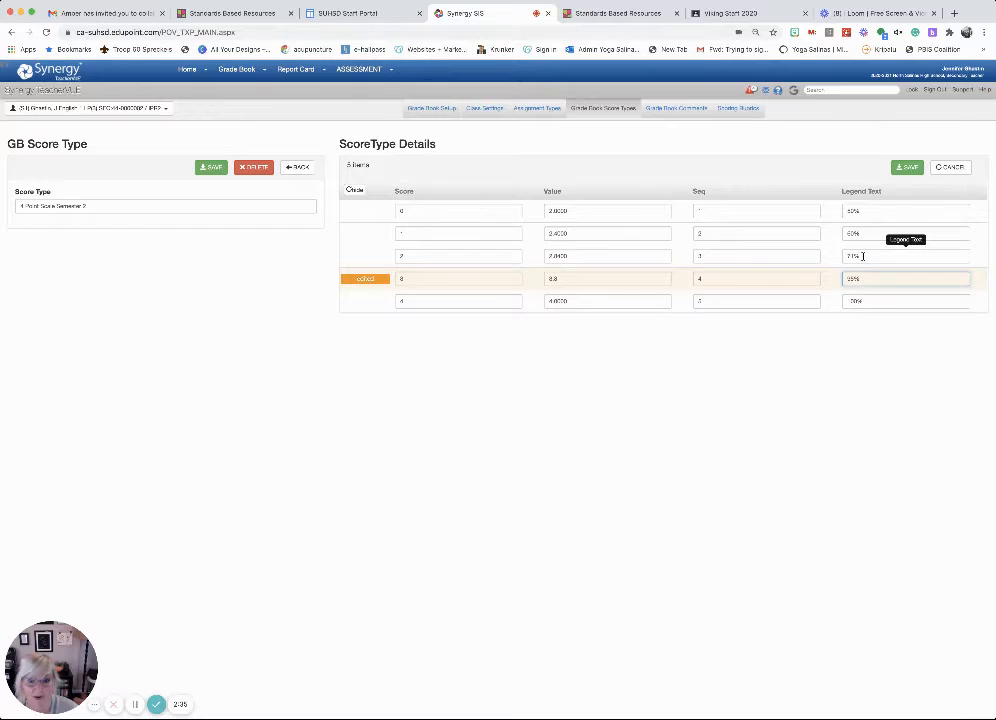
# Set score 2's legend text to 80% and its value to 3.2, and save the score details.
pyautogui.moveTo(862, 256); pyautogui.dragTo(843, 257)
pyautogui.write('80')
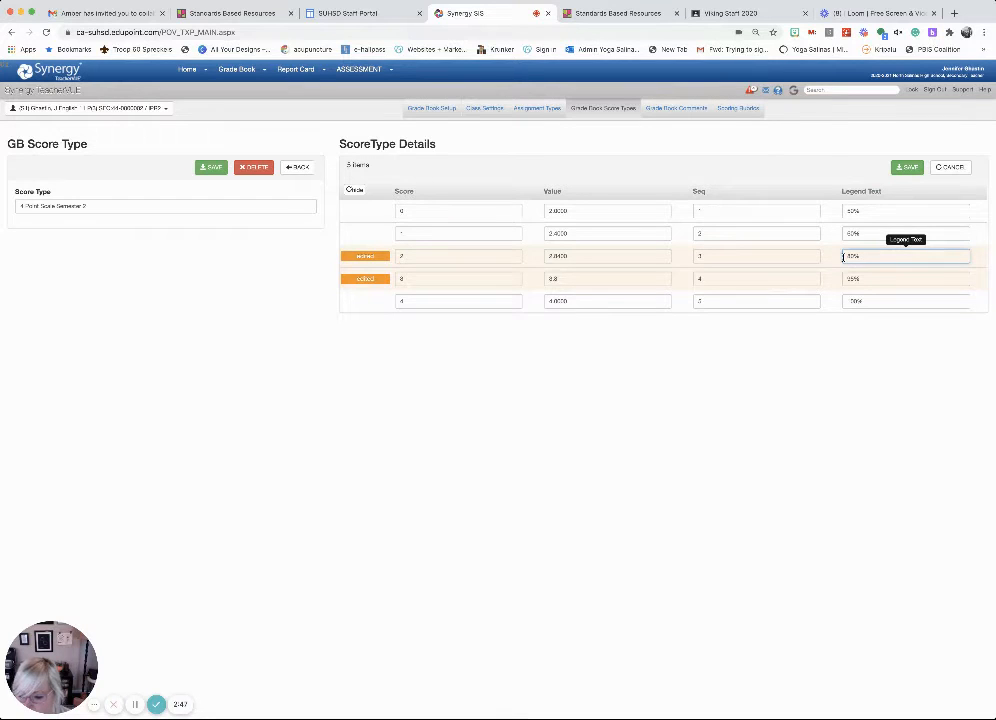
pyautogui.click(572, 256)
pyautogui.press('BackSpace')
pyautogui.press('BackSpace')
pyautogui.press('BackSpace')
pyautogui.press('BackSpace')
pyautogui.press('BackSpace')
pyautogui.press('BackSpace')
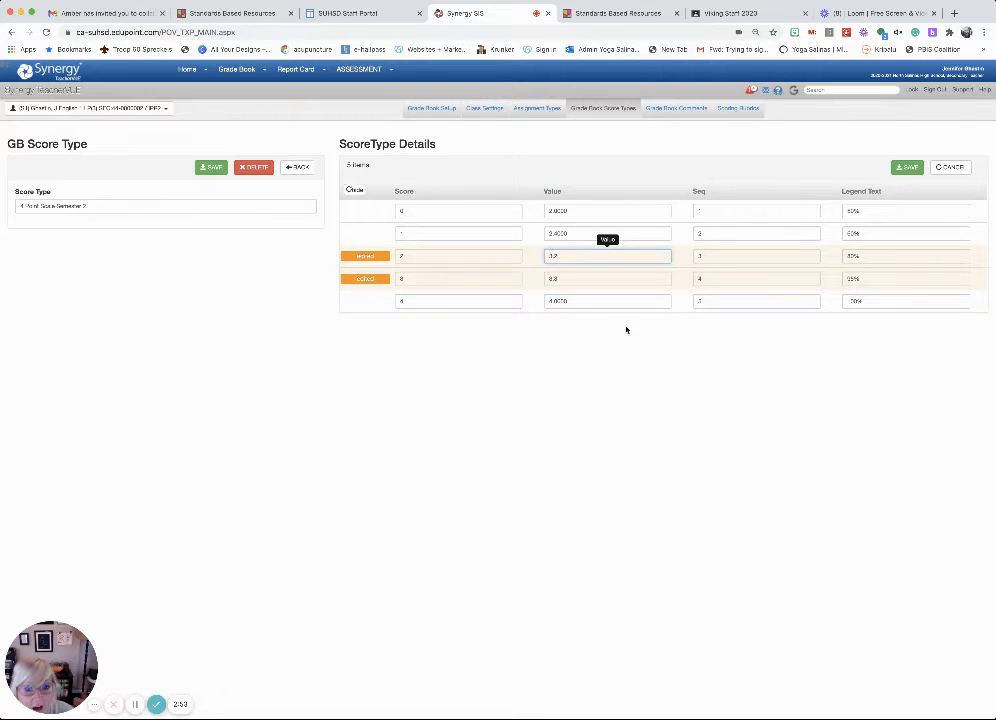
pyautogui.click(909, 169)
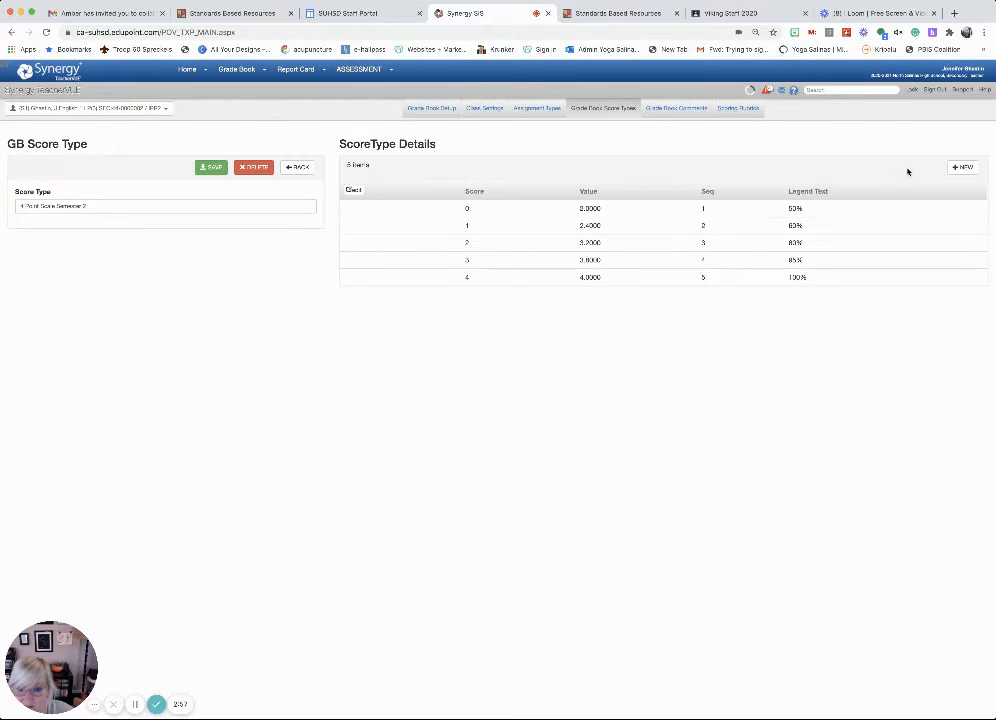
# Return to the score type list and review the edited copy's values alongside the Sample Ethical Grading scale.
pyautogui.click(300, 167)
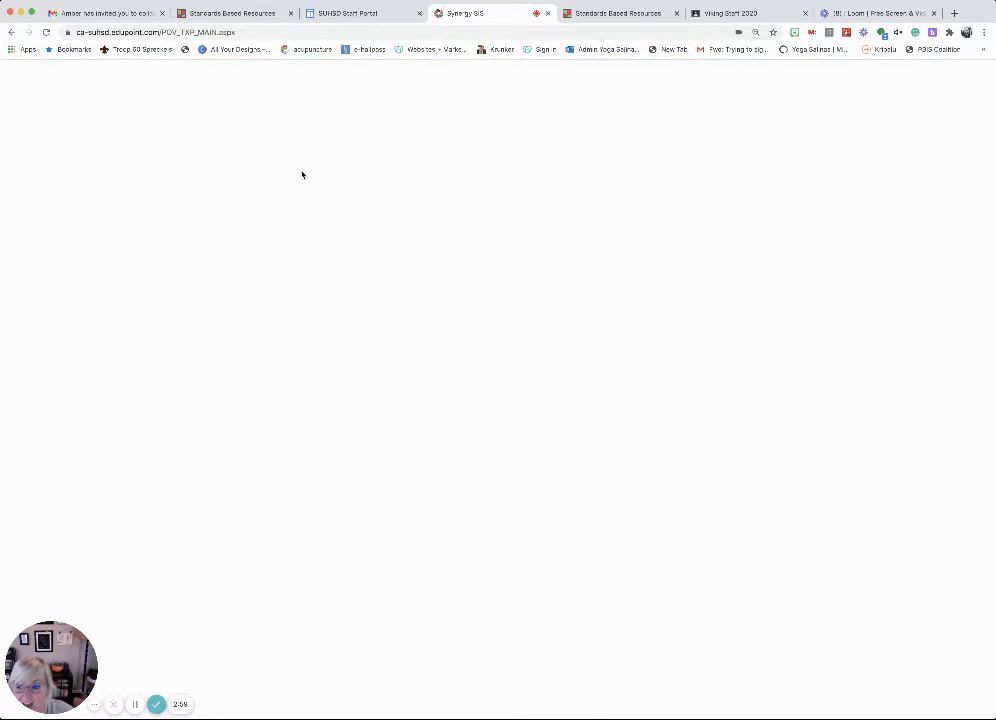
pyautogui.scroll(-3, 300, 410)
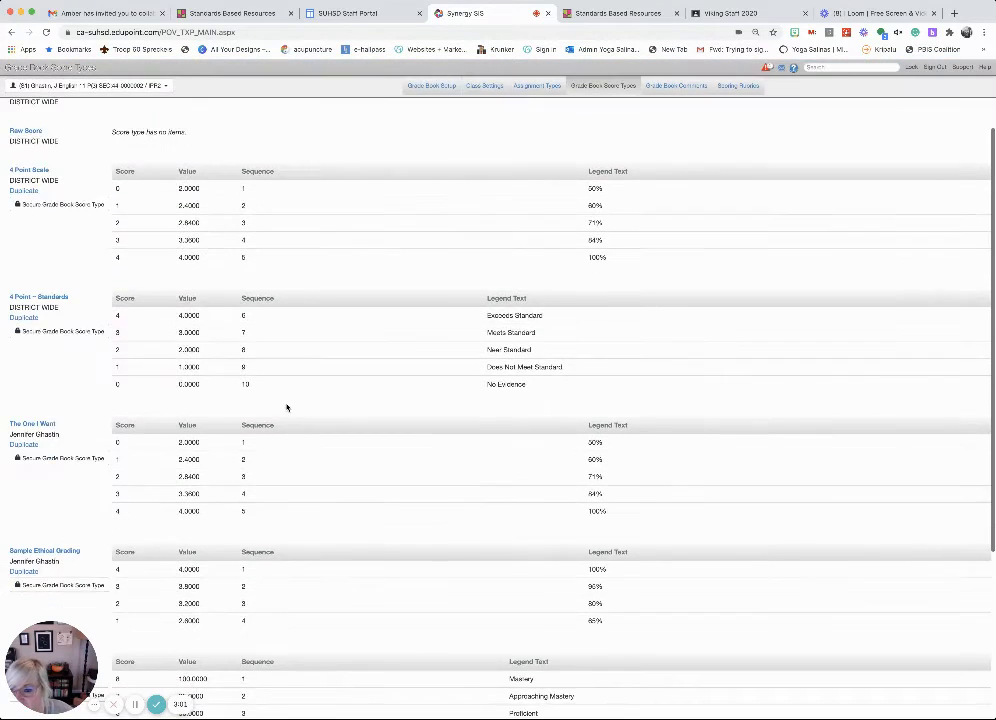
pyautogui.scroll(-5, 202, 472)
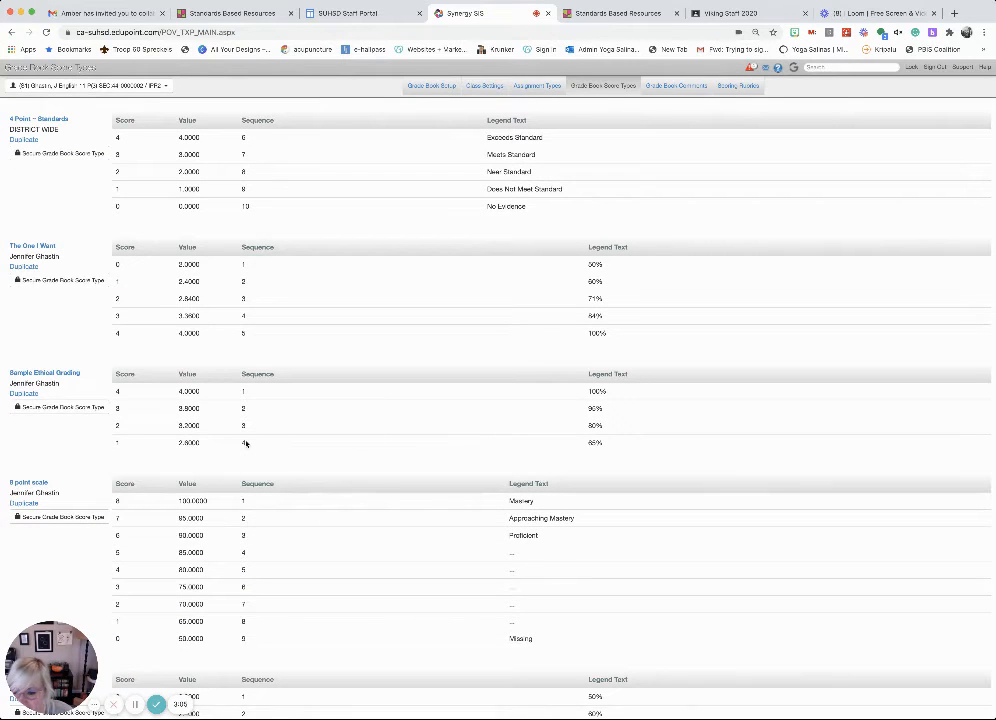
pyautogui.scroll(-2, 246, 443)
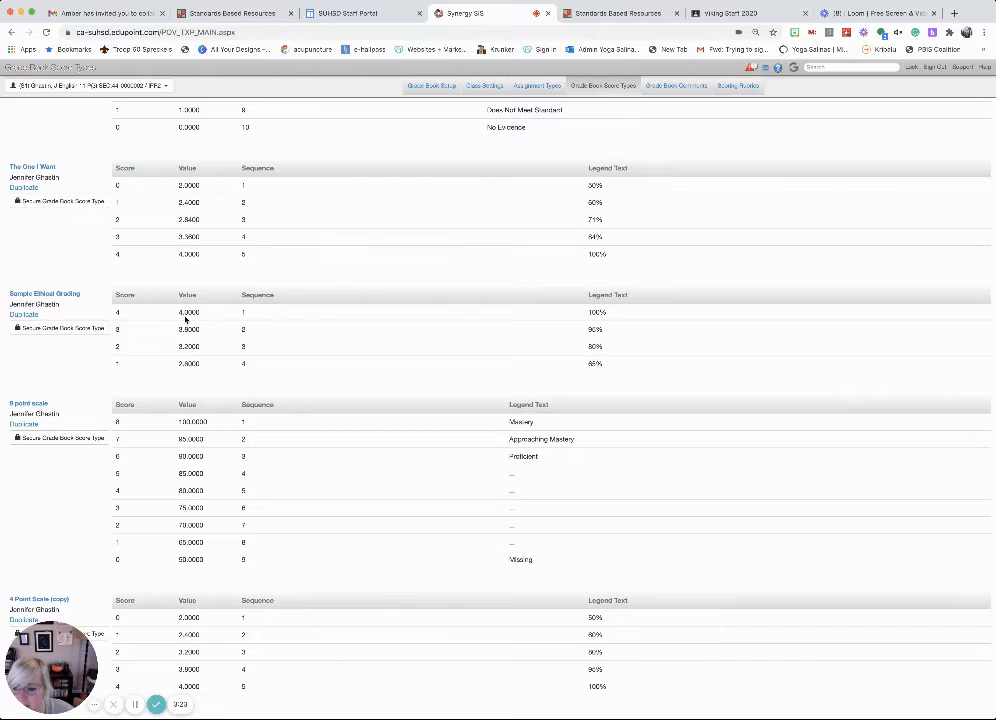
pyautogui.scroll(2, 129, 314)
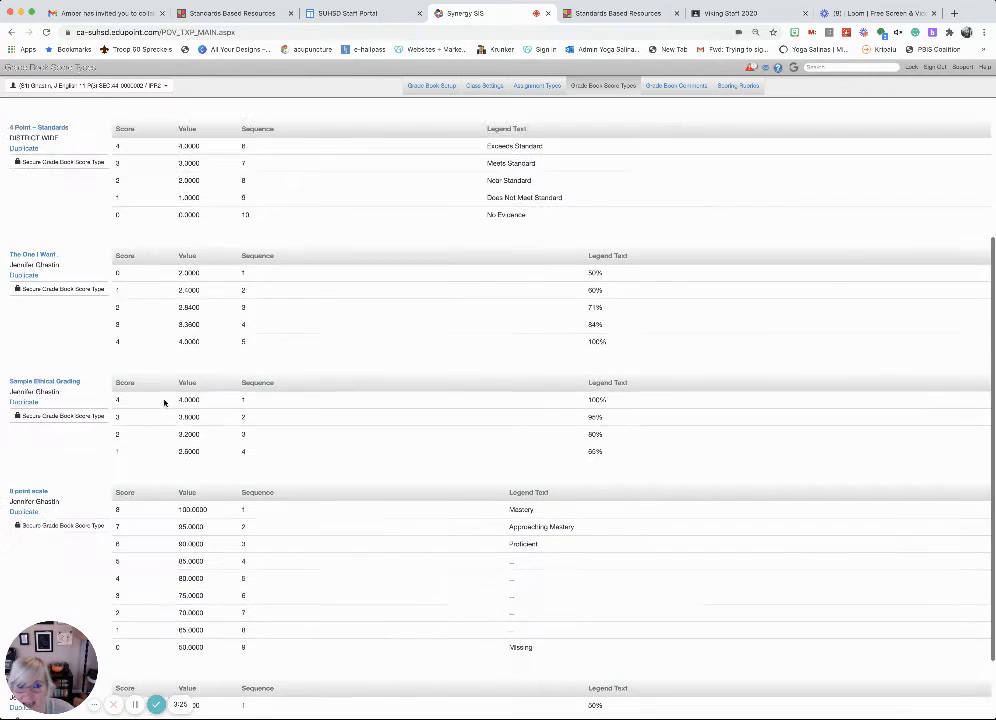
# Switch to the Standards Based Resources Padlet and examine the Science 5 Point Grade Scale's points, Synergy values and percents across both pages.
pyautogui.click(623, 14)
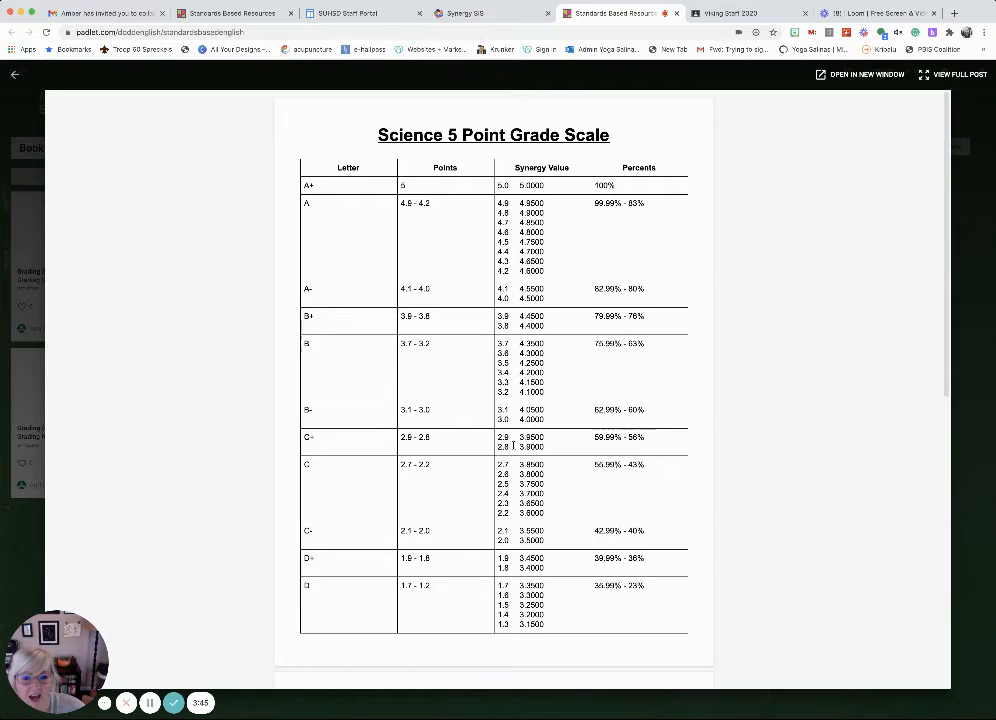
pyautogui.scroll(-3, 513, 446)
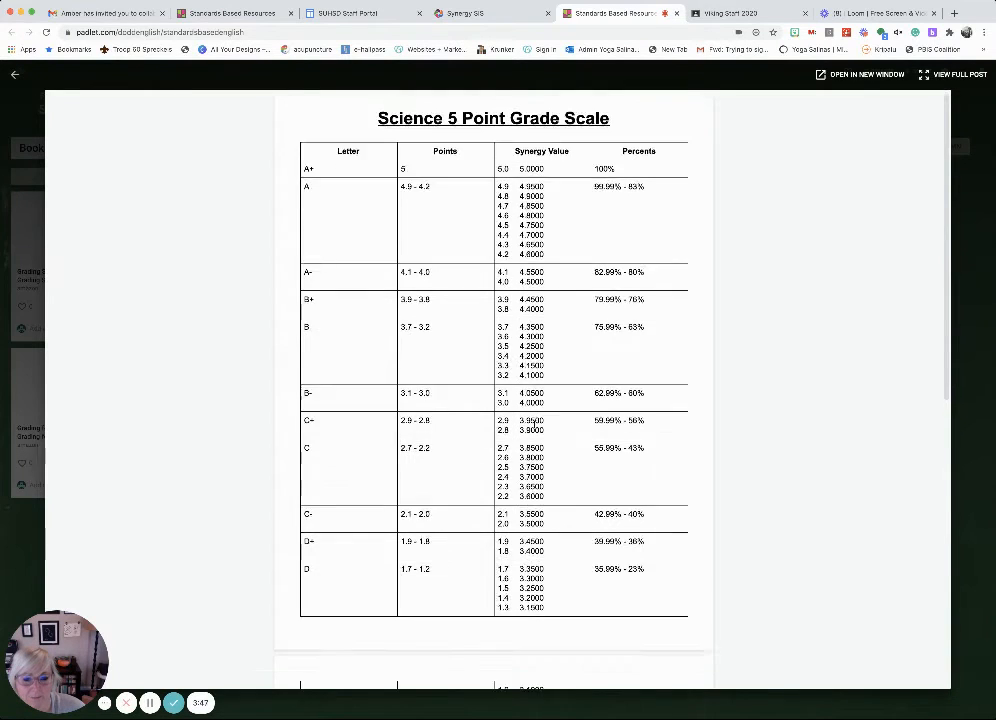
pyautogui.scroll(-4, 533, 423)
pyautogui.scroll(5, 533, 423)
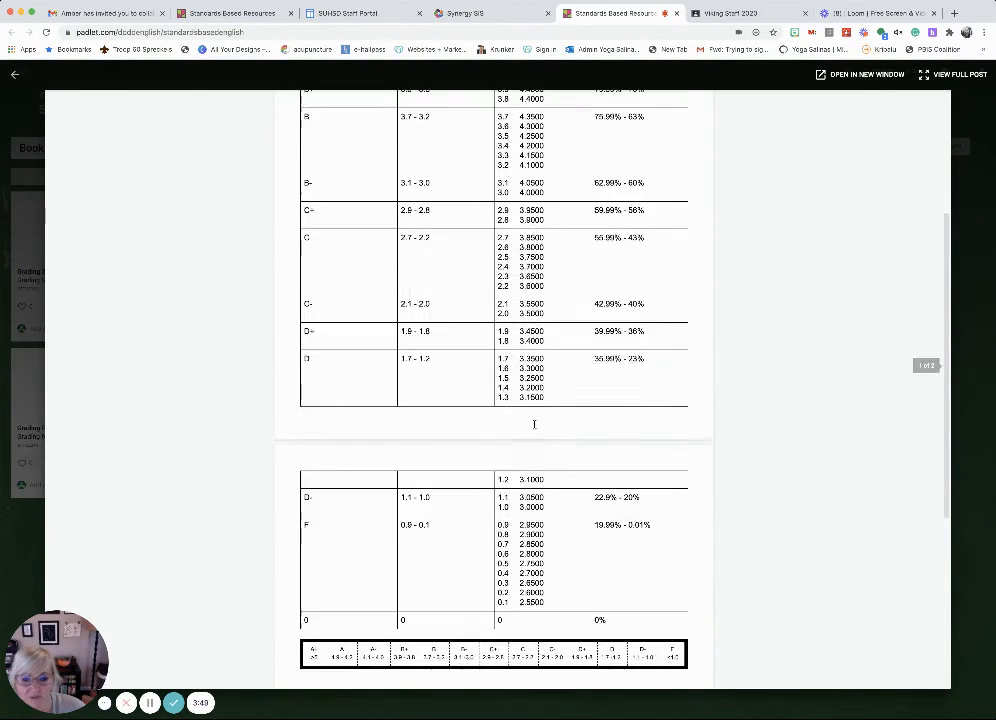
pyautogui.scroll(3, 534, 424)
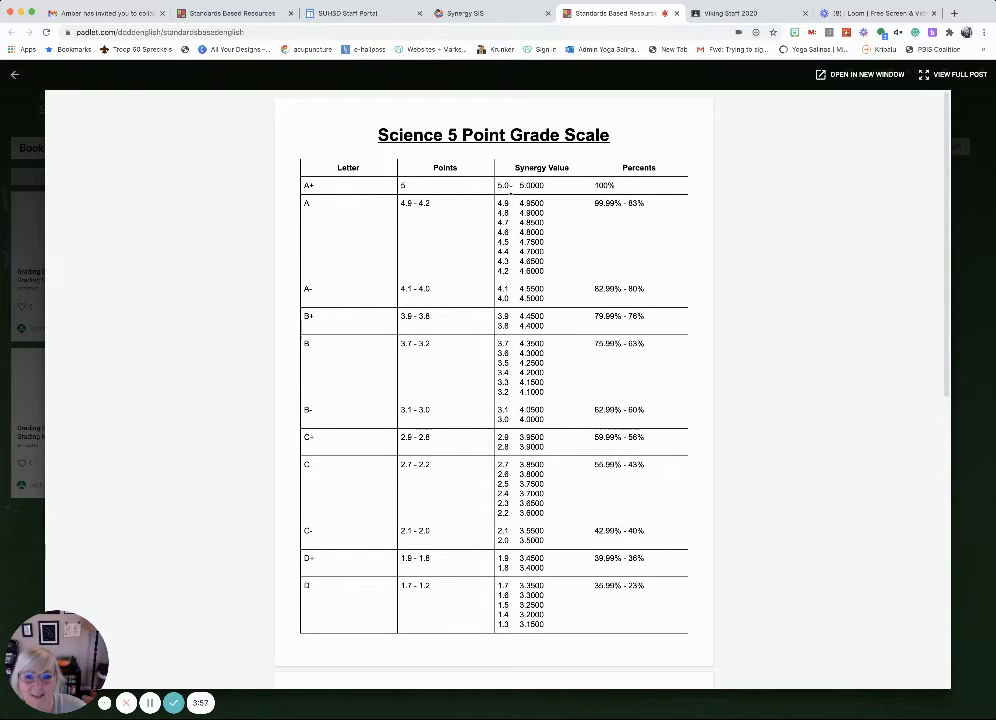
pyautogui.scroll(-10, 520, 288)
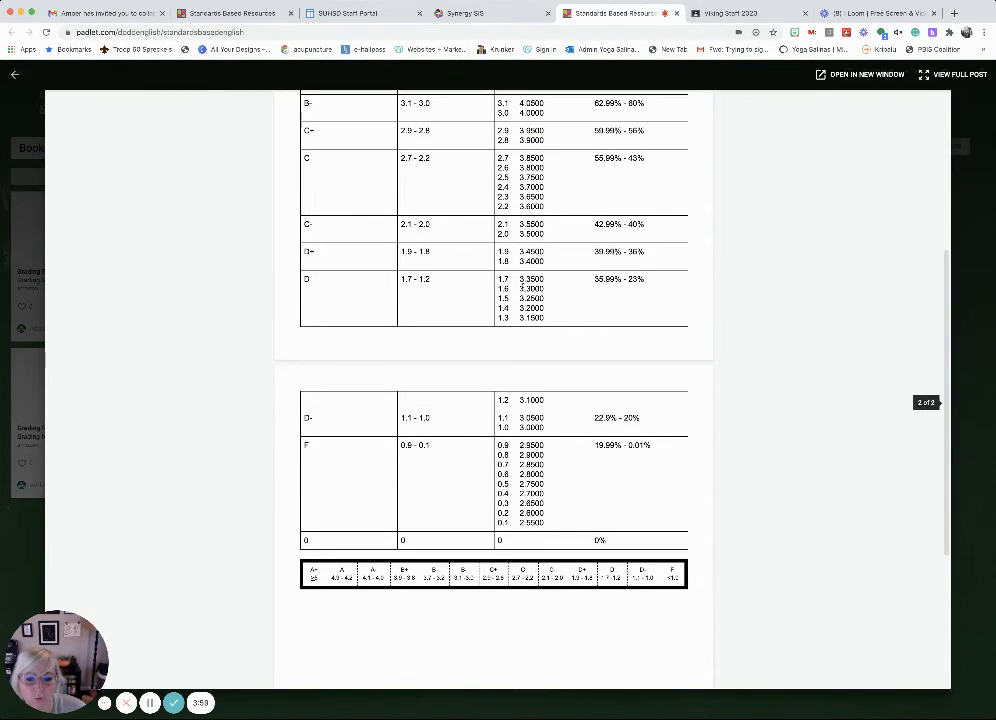
pyautogui.scroll(9, 520, 288)
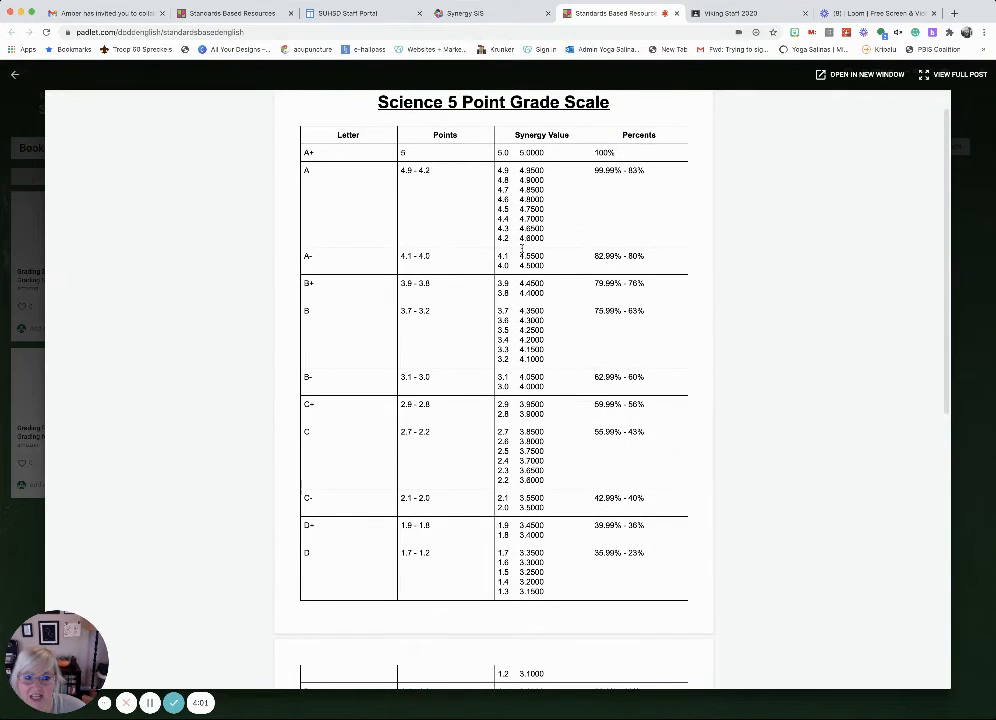
pyautogui.scroll(-6, 528, 468)
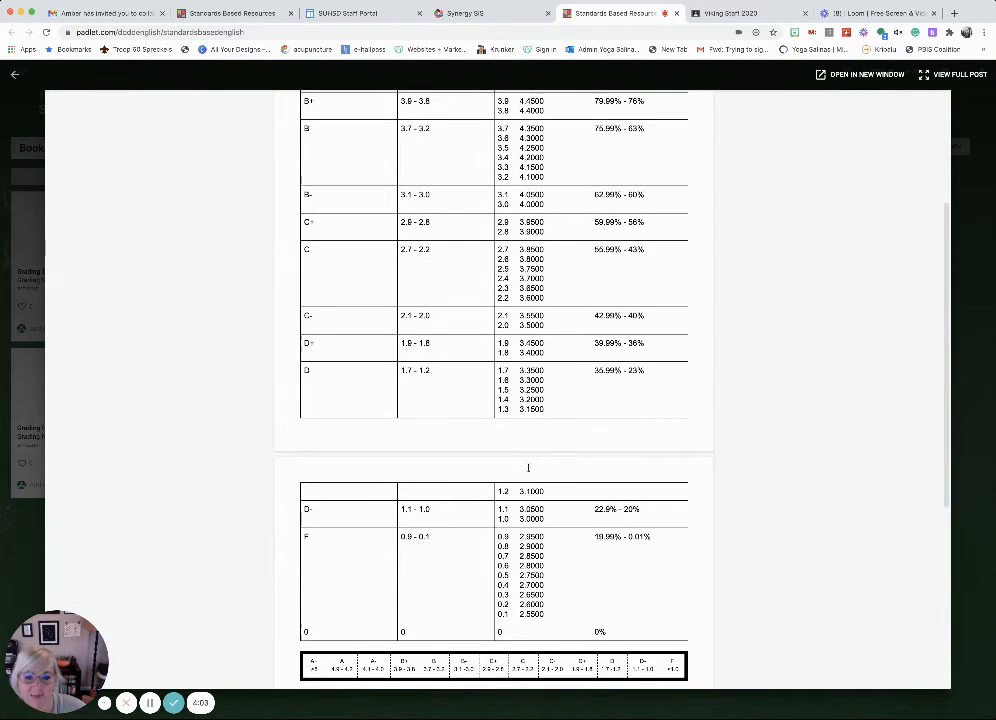
pyautogui.scroll(2, 528, 467)
pyautogui.scroll(5, 528, 467)
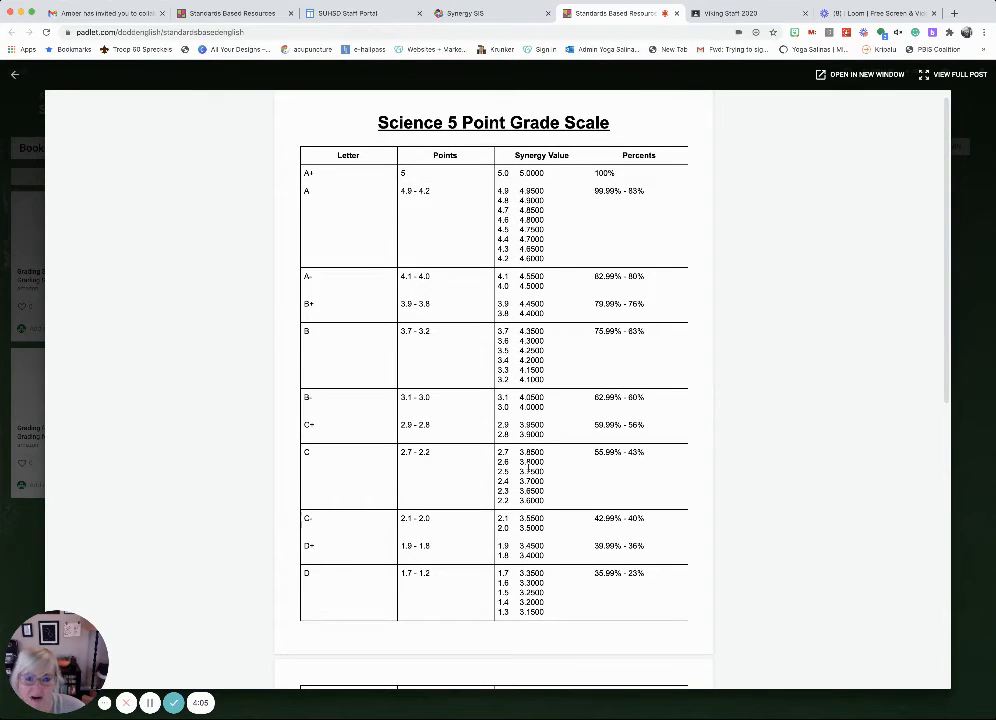
pyautogui.scroll(1, 528, 467)
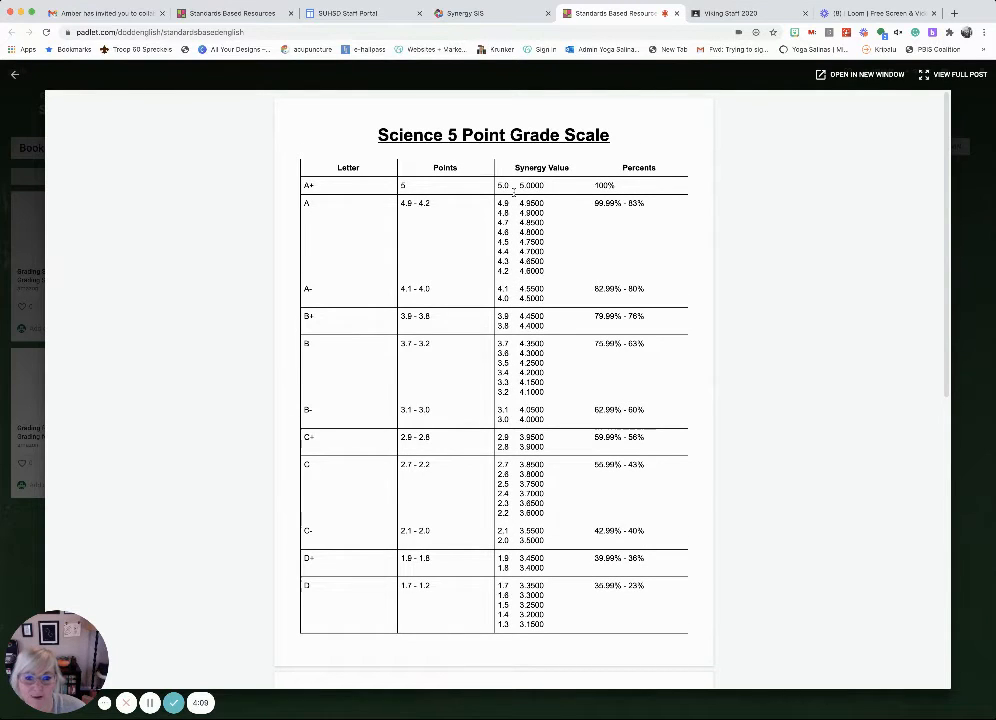
# Switch back to Synergy SIS and start a new grade book assignment.
pyautogui.click(484, 14)
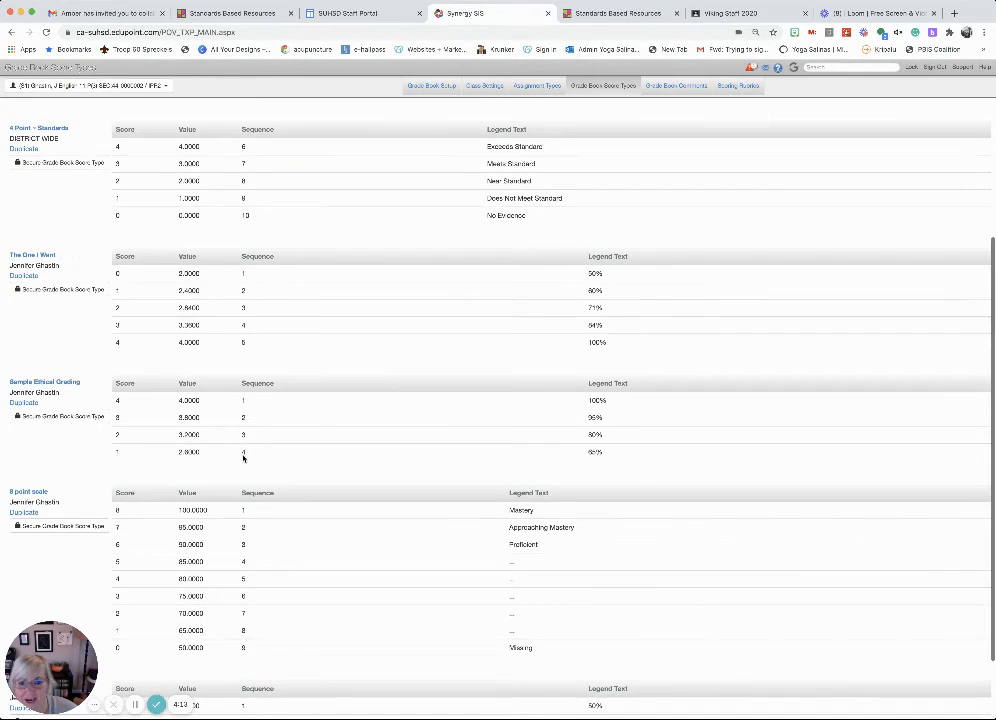
pyautogui.scroll(5, 242, 457)
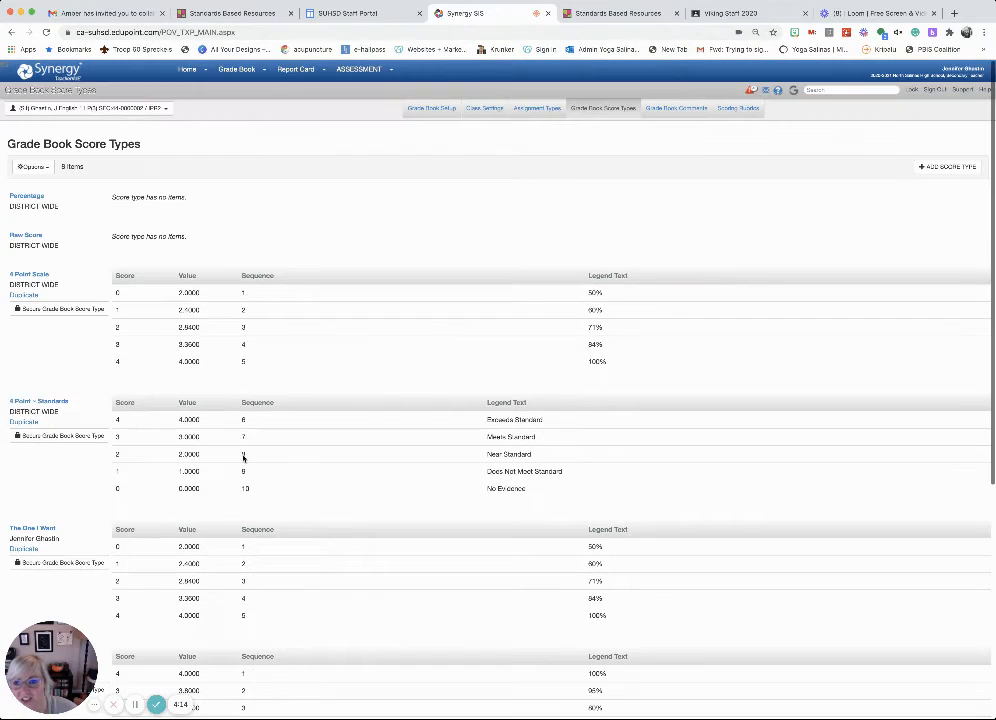
pyautogui.click(249, 72)
pyautogui.click(262, 244)
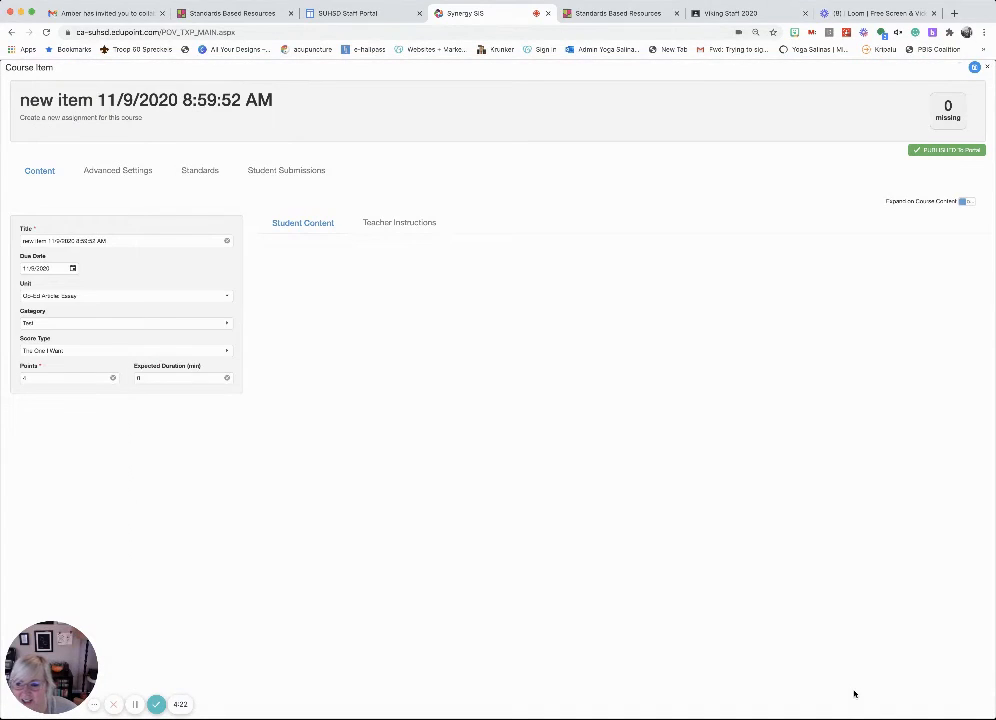
# Title the new assignment "final" in place of the default item name.
pyautogui.tripleClick(145, 240)
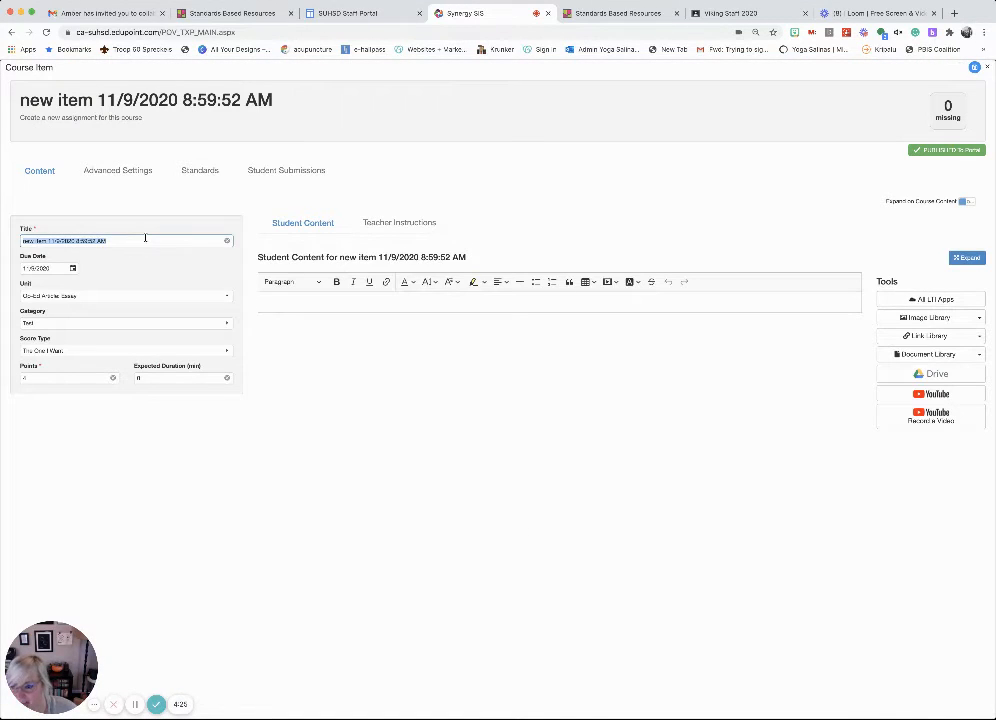
pyautogui.write('Inst')
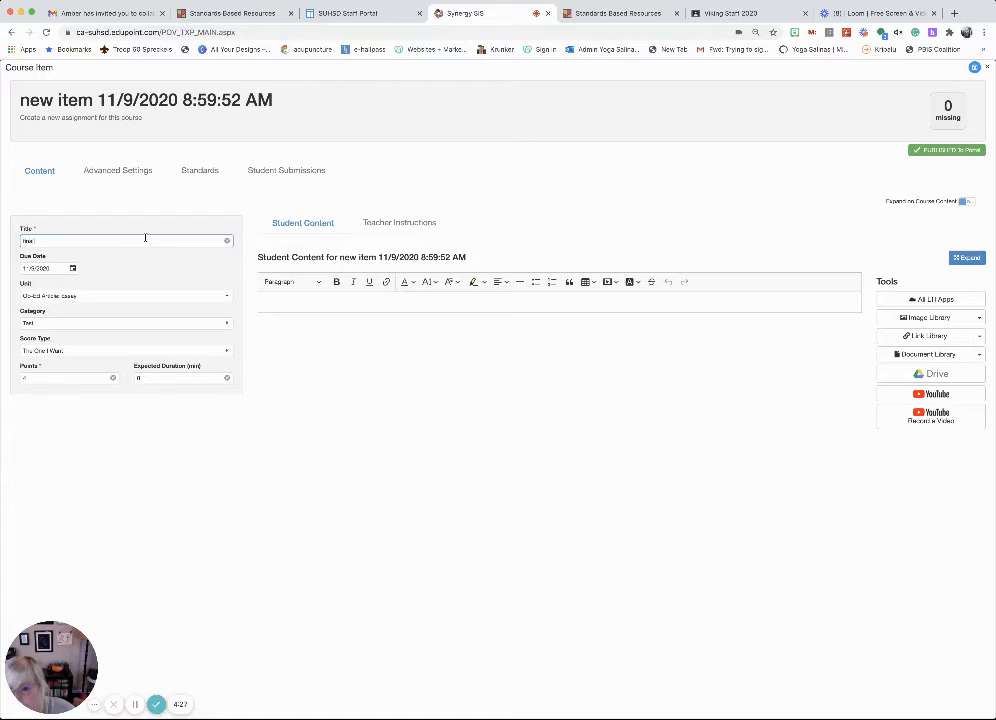
pyautogui.click(79, 298)
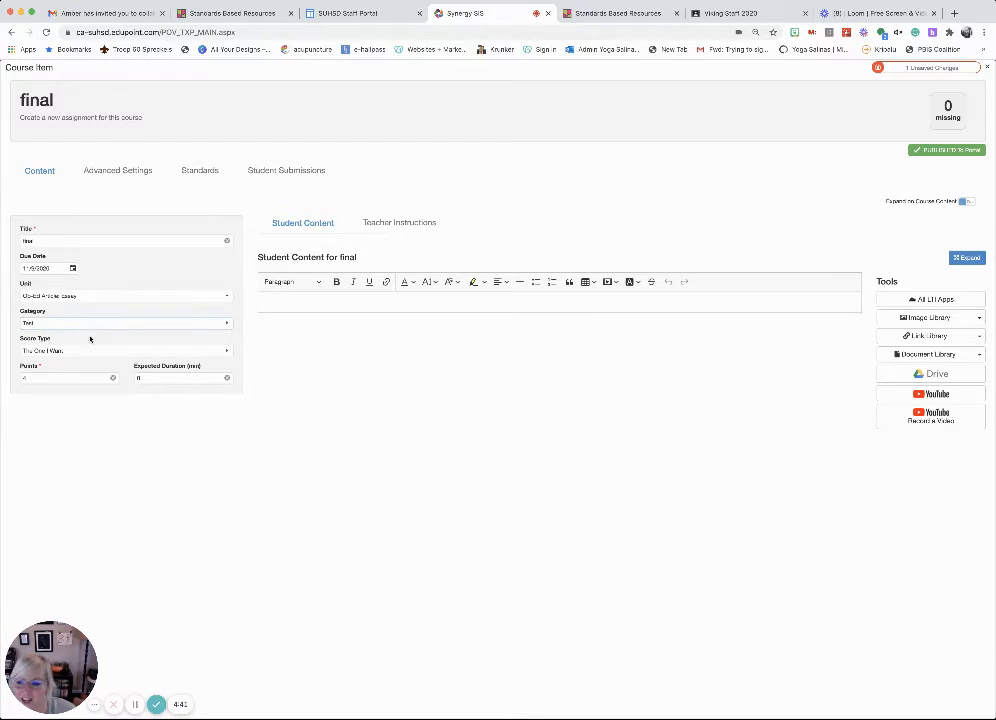
# Set the assignment's score type to 4 Point Scale (copy) and save the assignment.
pyautogui.click(227, 354)
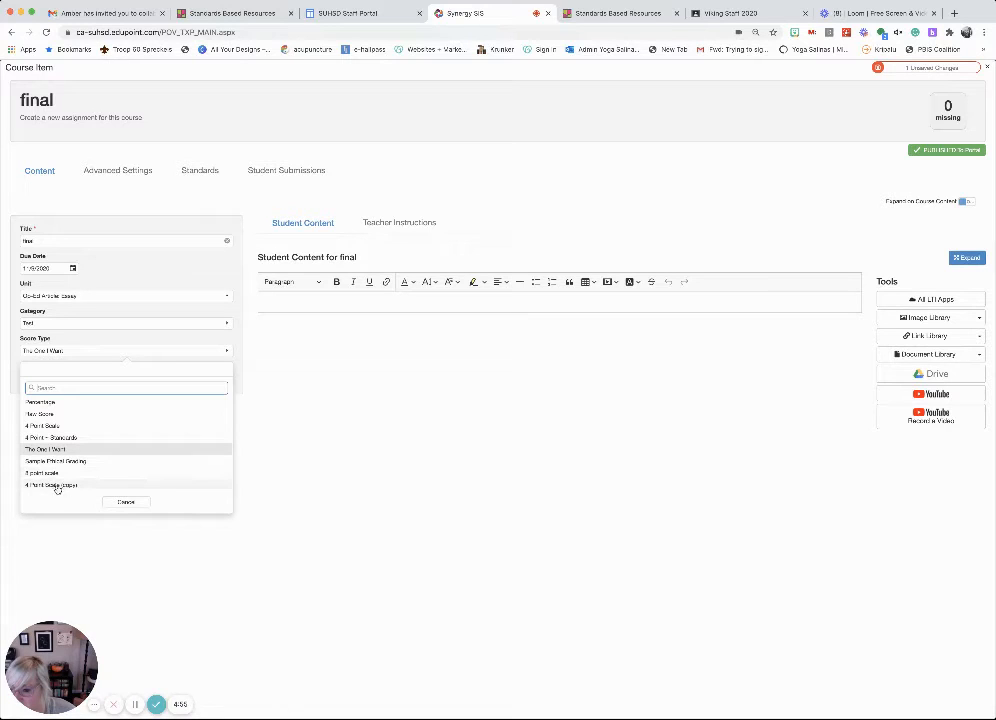
pyautogui.click(58, 485)
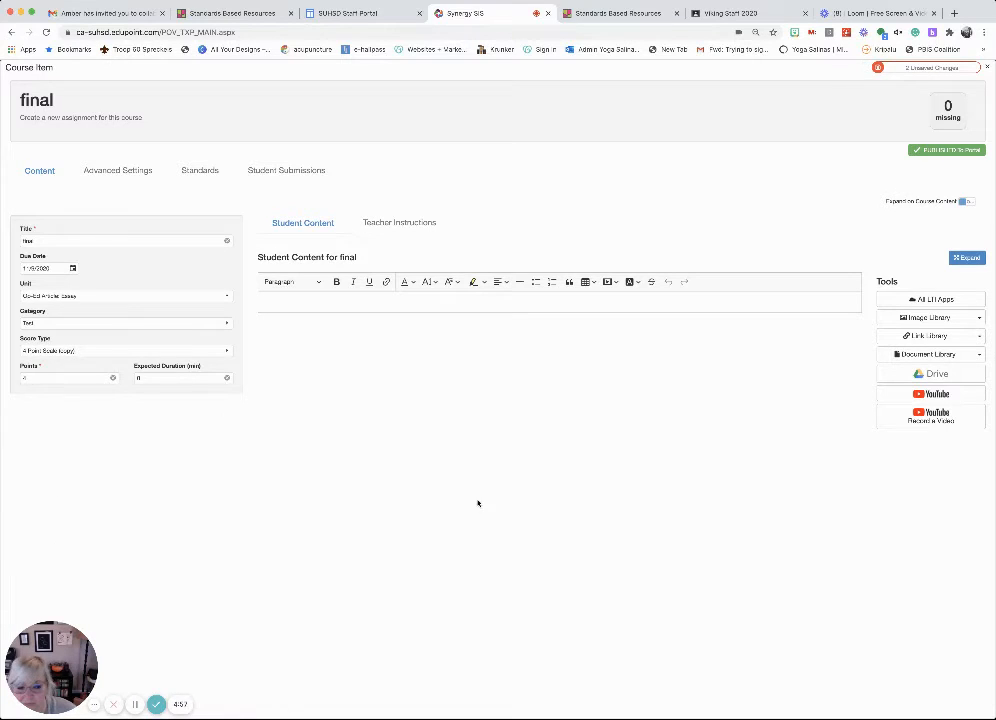
pyautogui.click(879, 68)
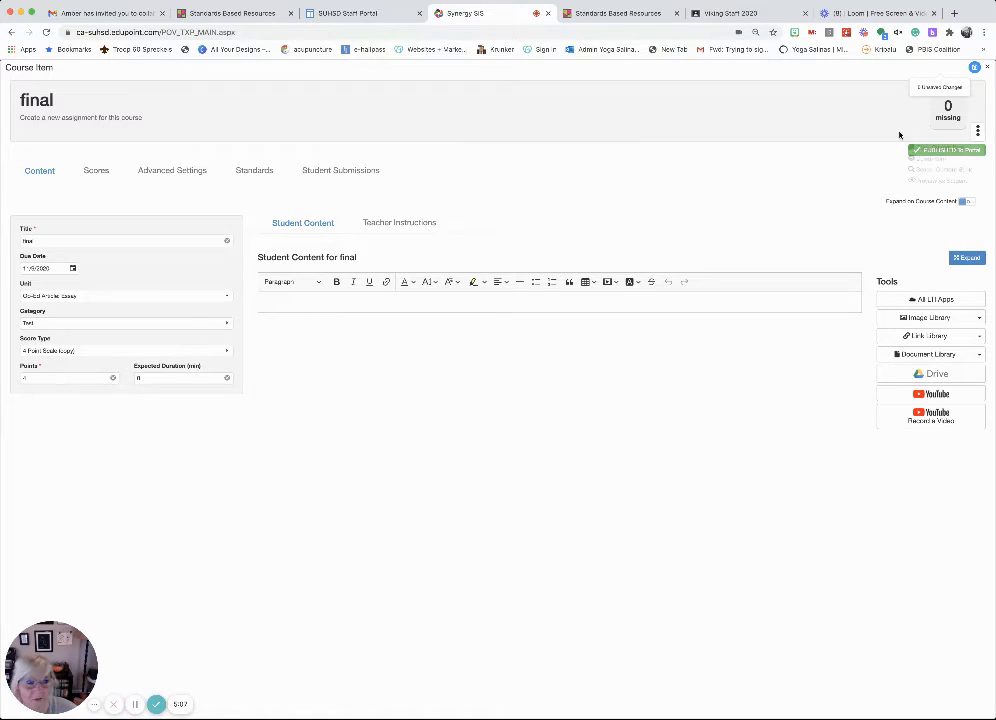
# Return to the main grade book and examine the assignment scores and unit marks from Op-Ed Article: Essay across to Logical Fallacies.
pyautogui.click(11, 32)
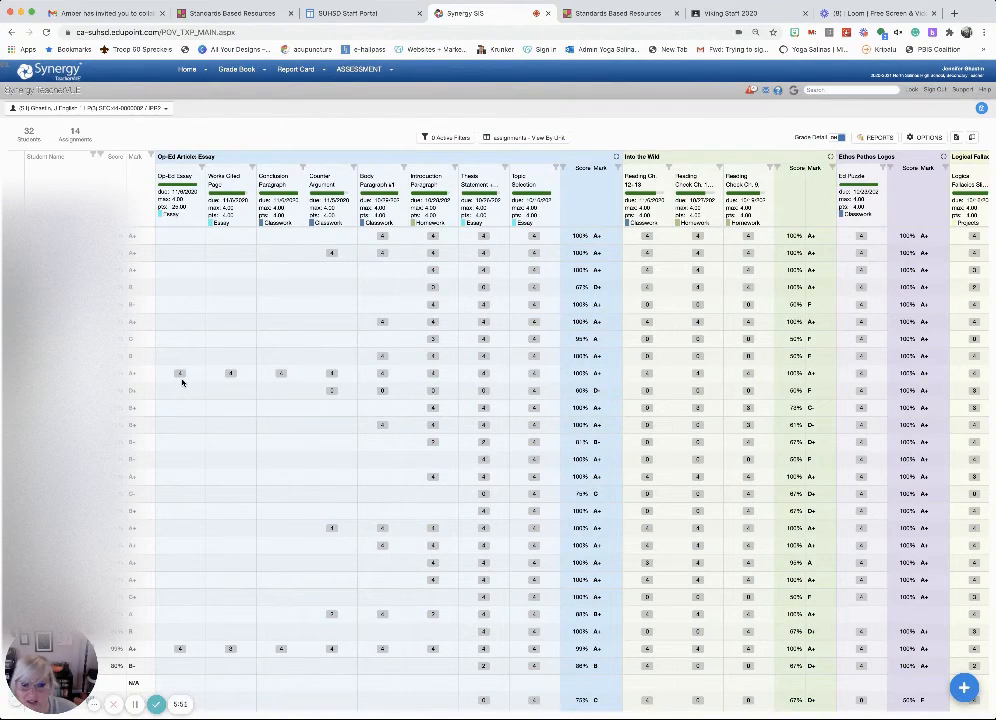
pyautogui.hscroll(3, 716, 508)
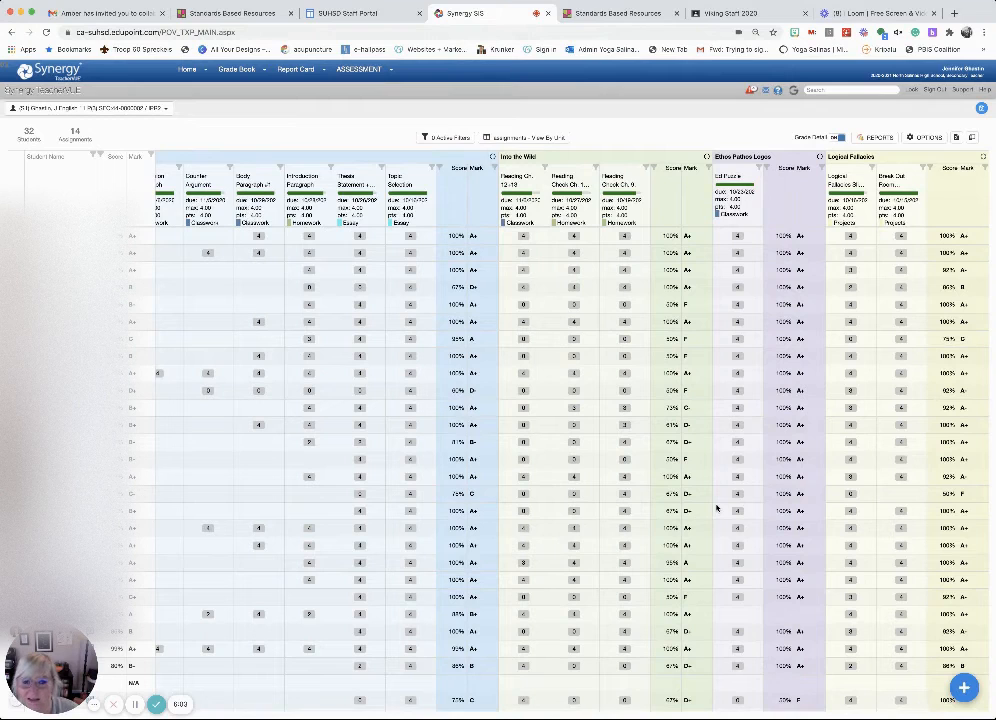
pyautogui.hscroll(-3, 716, 508)
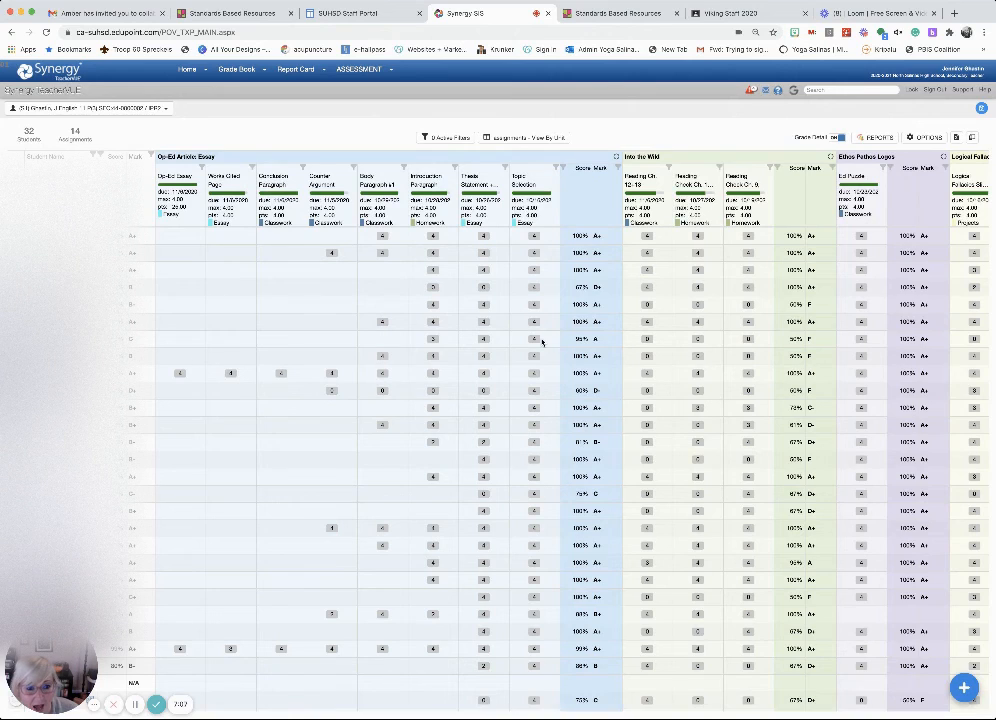
pyautogui.hscroll(3, 542, 342)
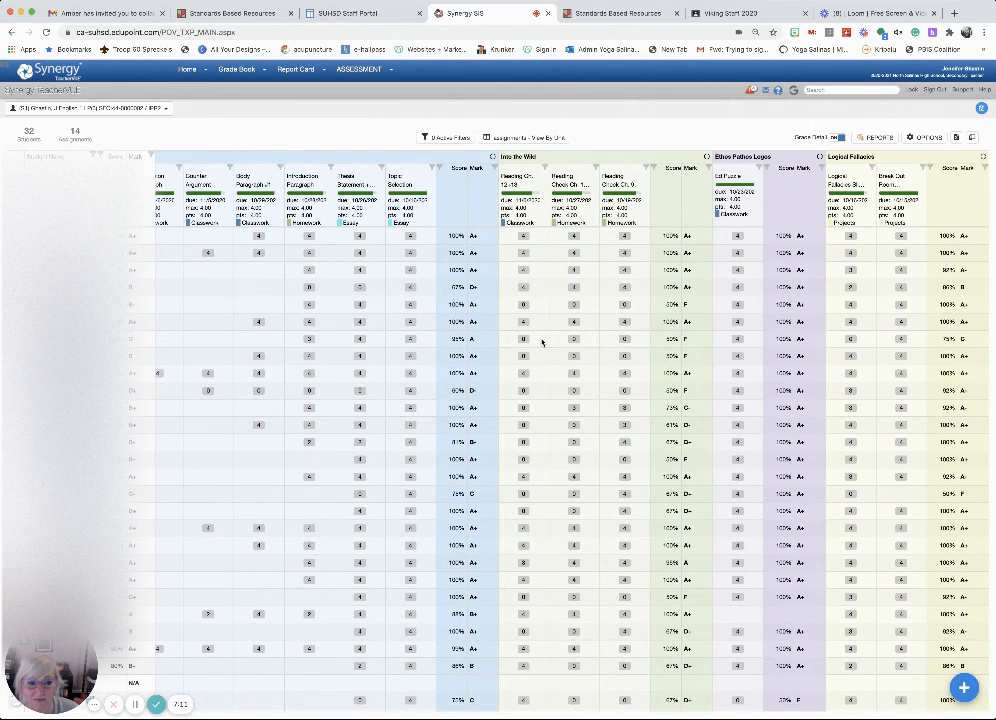
pyautogui.hscroll(-5, 542, 342)
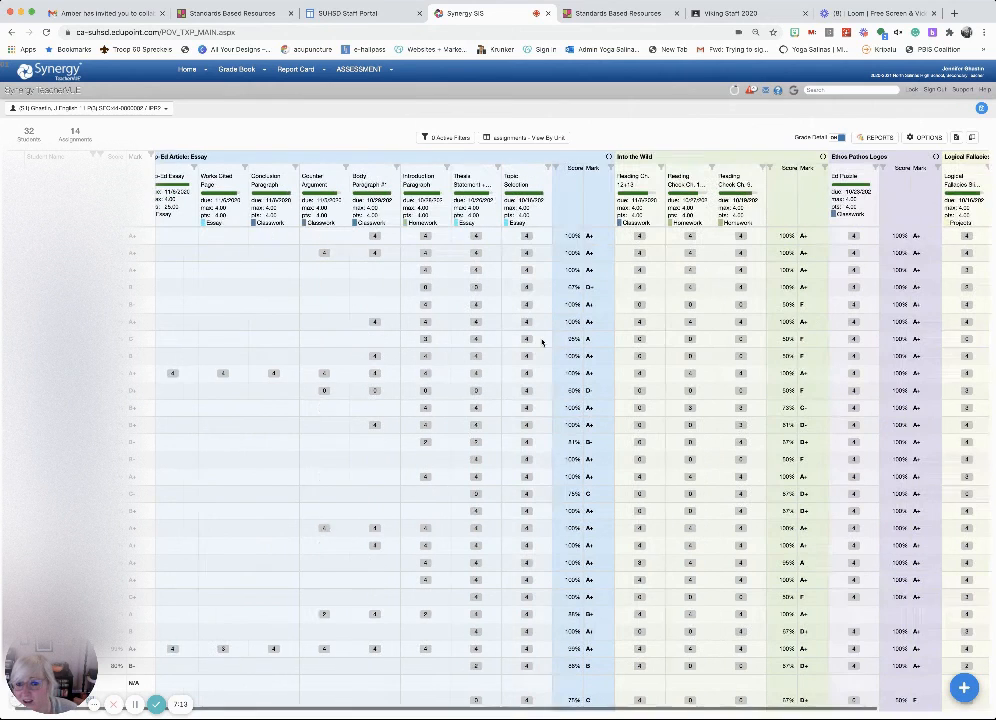